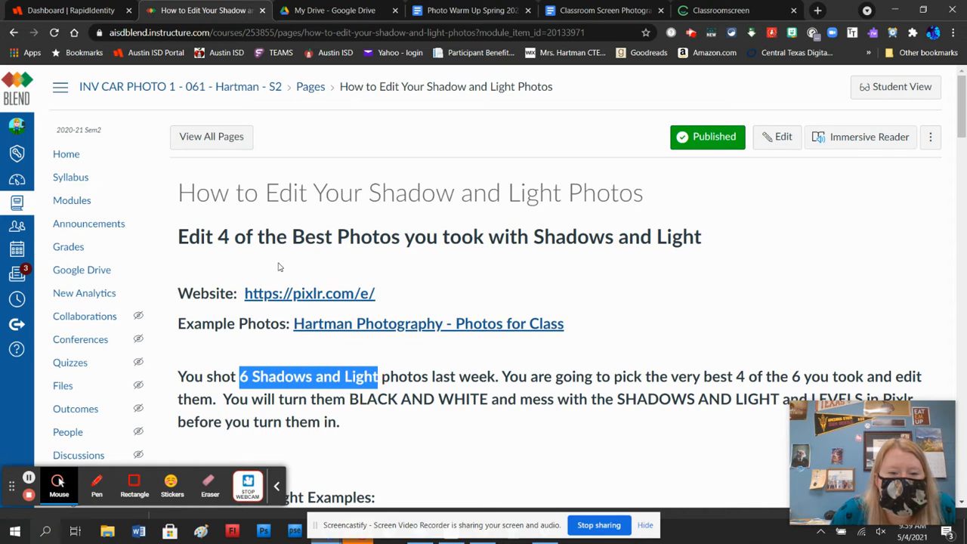
Read through the Shadow and Light assignment page, covering the photo count, editing directions and Pixlr E example
drag(224, 236, 399, 237)
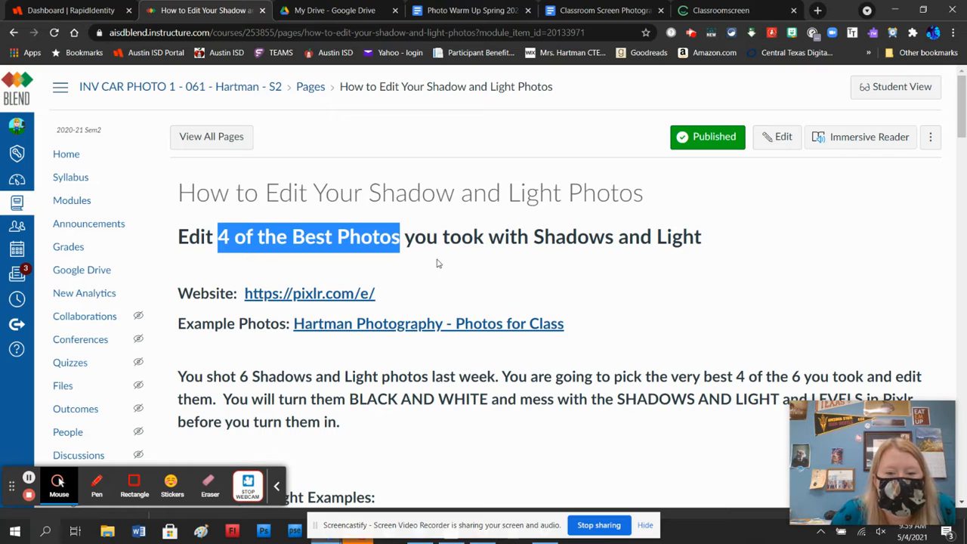
scroll(456, 277, down, 3)
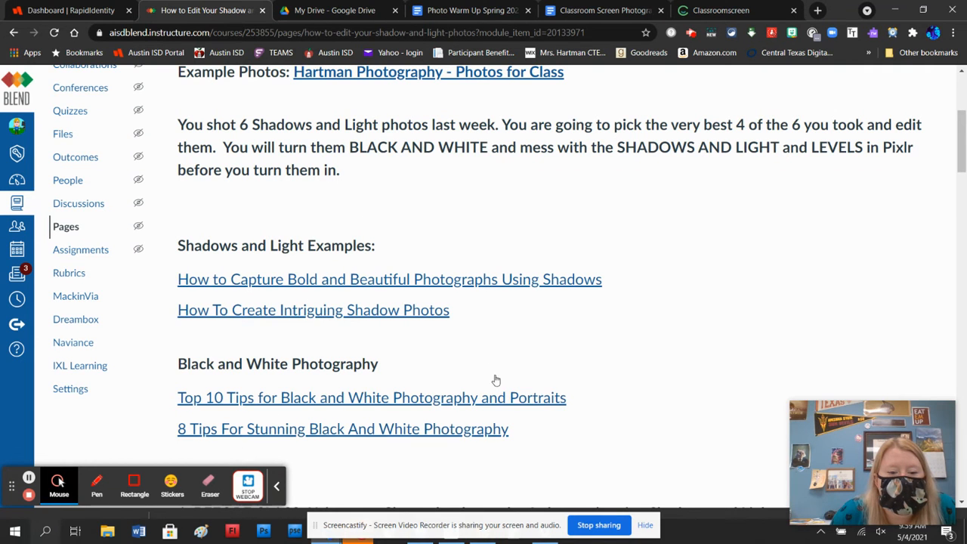
scroll(445, 279, down, 4)
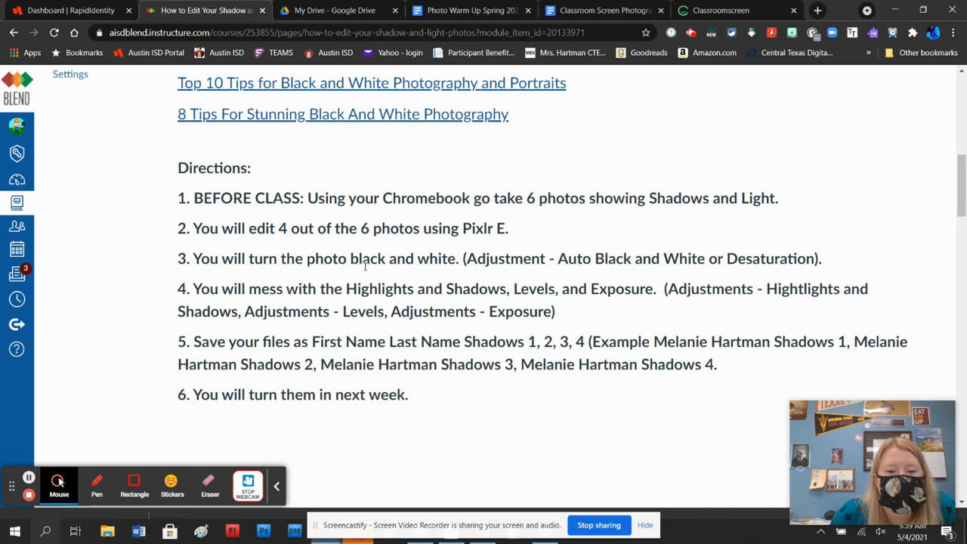
drag(351, 257, 456, 260)
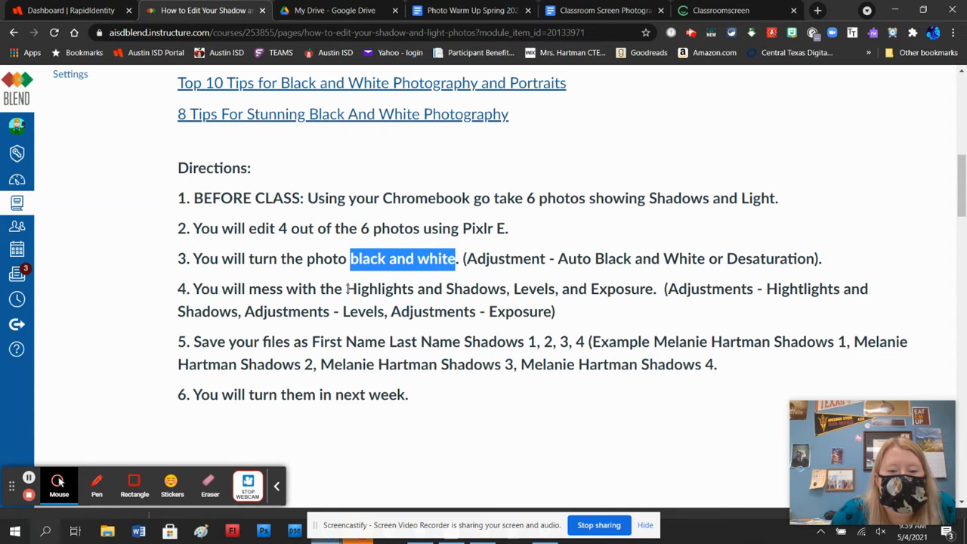
drag(346, 289, 654, 290)
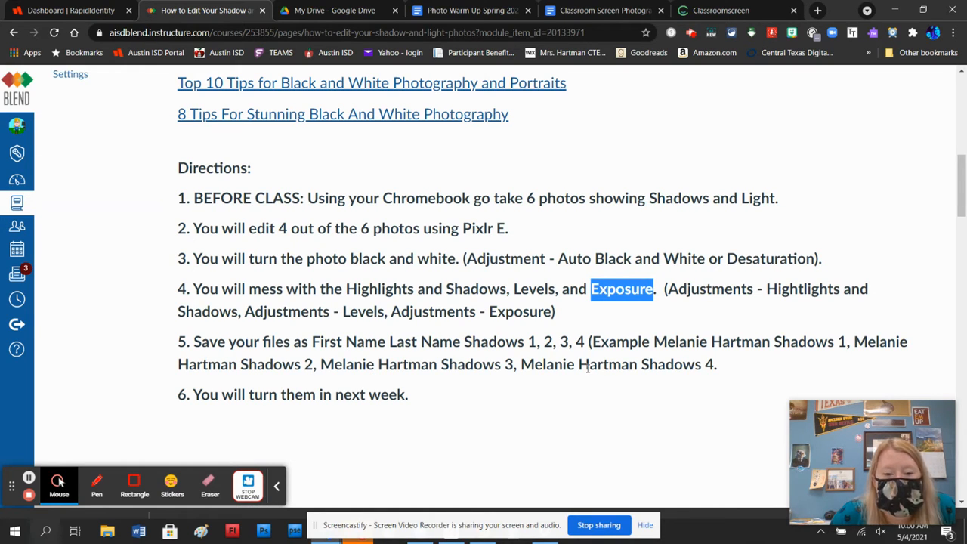
scroll(588, 366, down, 3)
scroll(588, 369, down, 2)
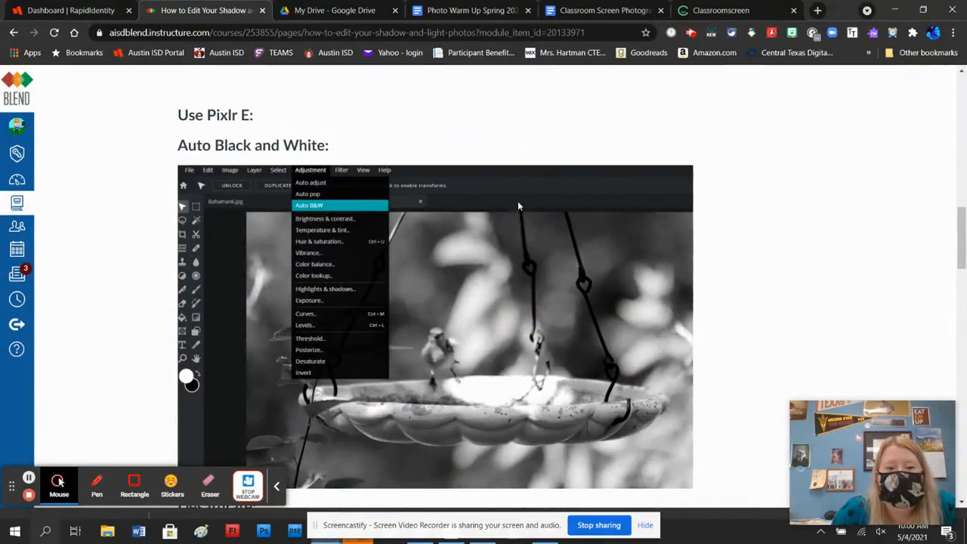
scroll(525, 317, up, 10)
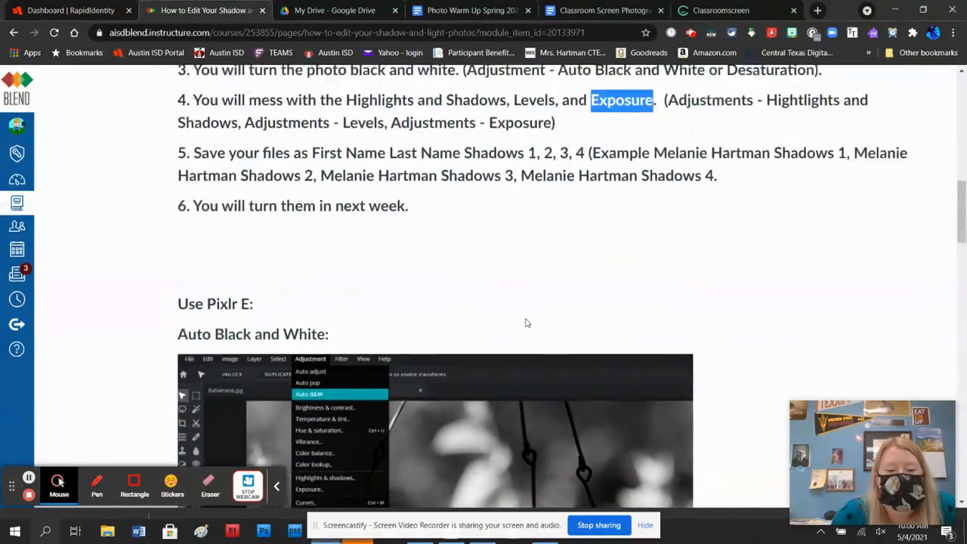
scroll(531, 318, up, 3)
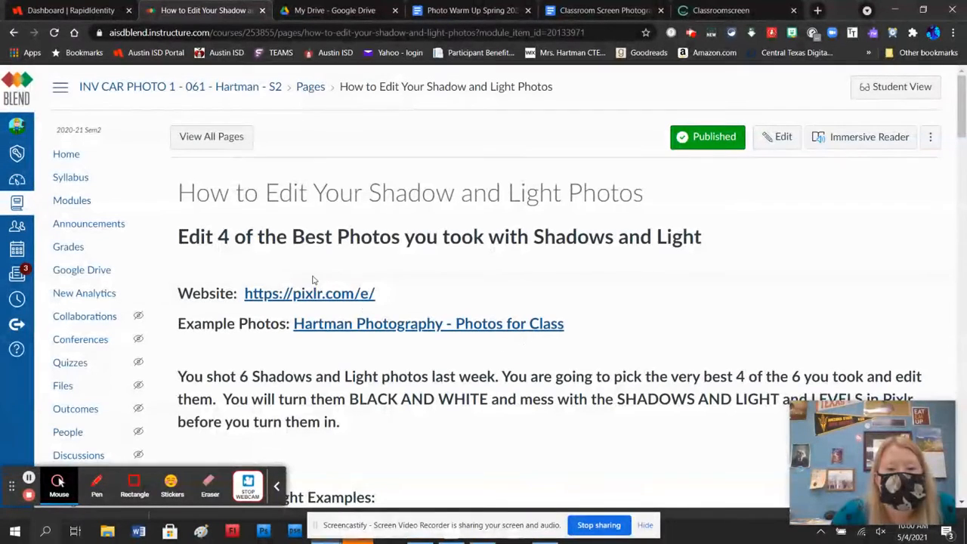
Switch to Pixlr E from the assignment's website link and open the image Shadows2 from the Shadows and Light folder
click(316, 293)
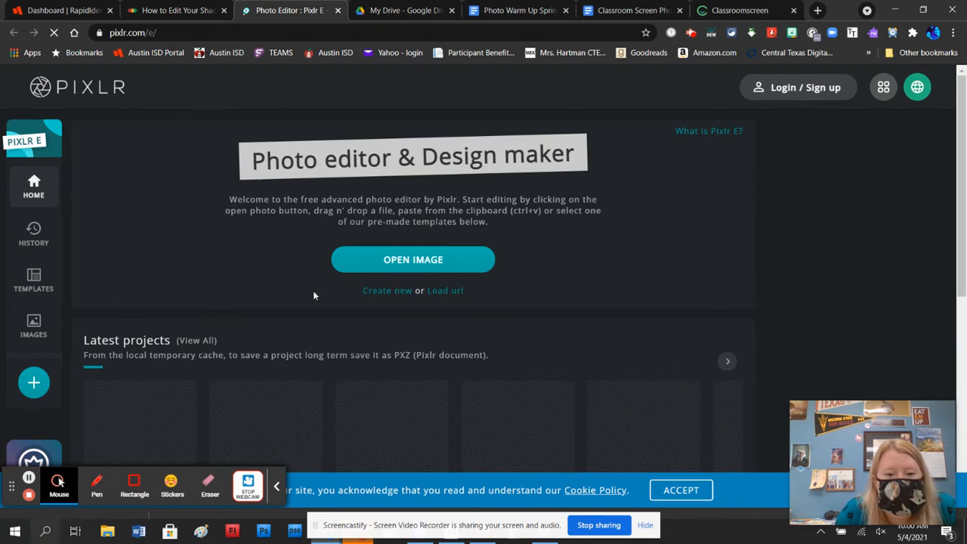
click(416, 268)
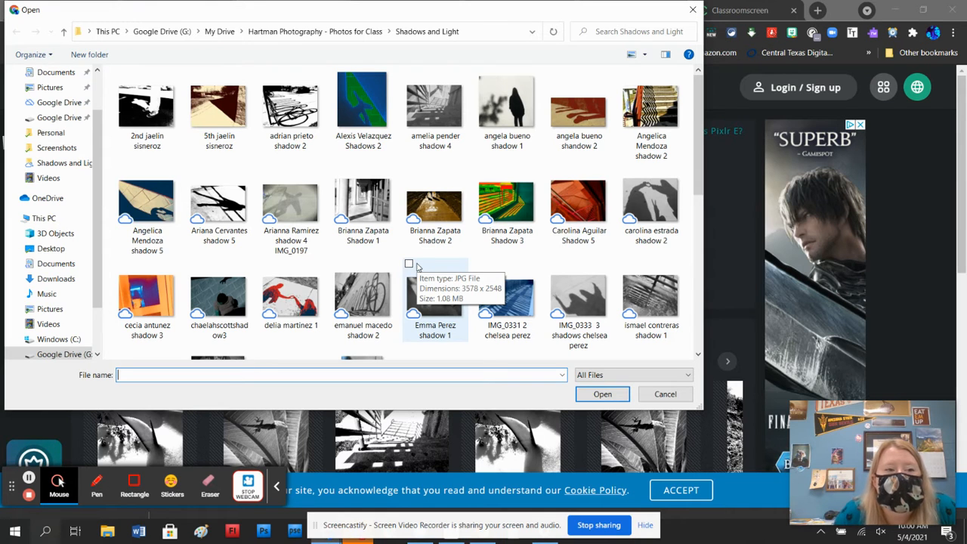
scroll(414, 242, down, 5)
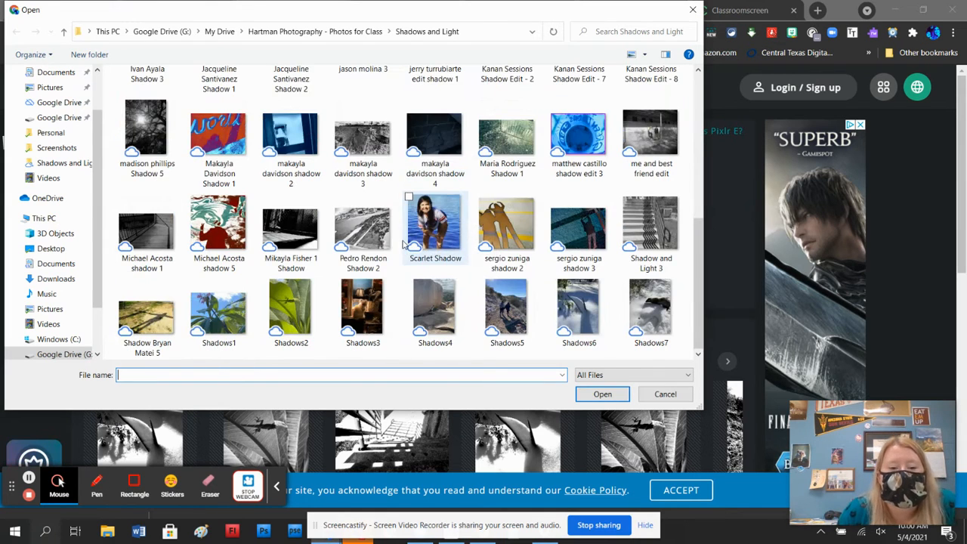
click(291, 308)
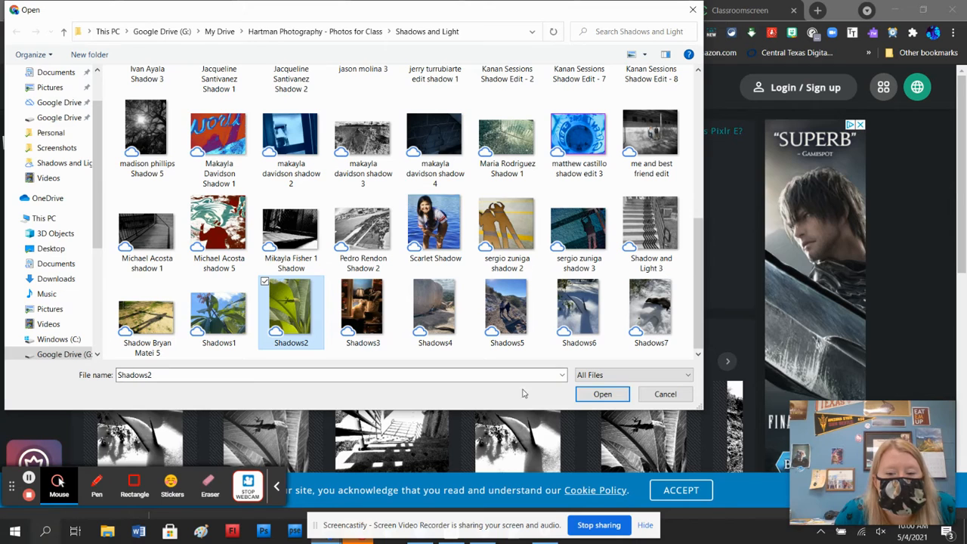
click(602, 394)
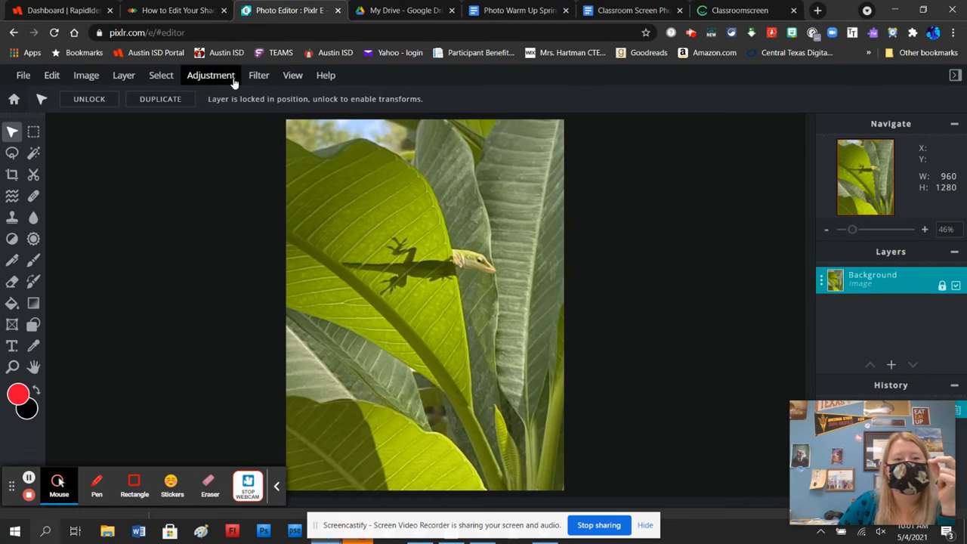
Try the Desaturate adjustment on the leaf and lizard photo, and undo it
click(209, 77)
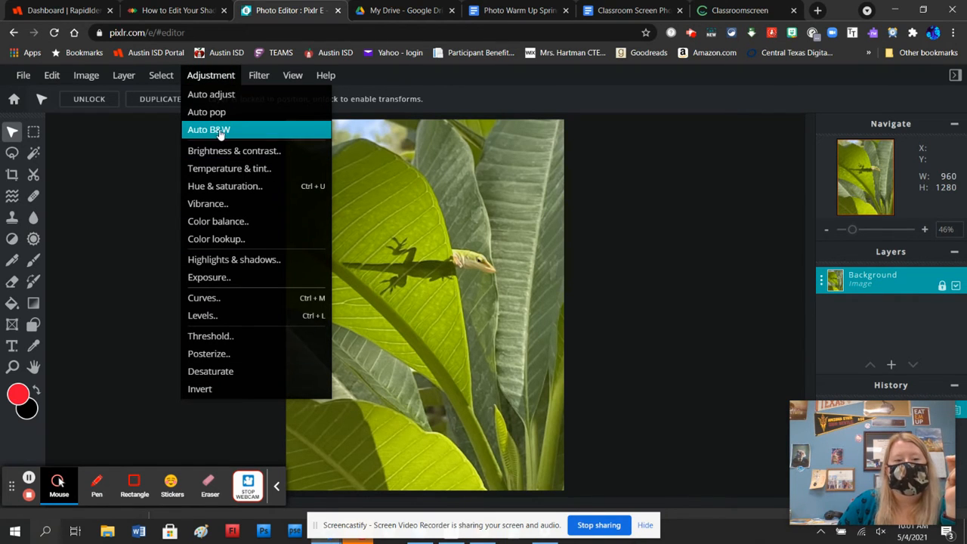
click(202, 370)
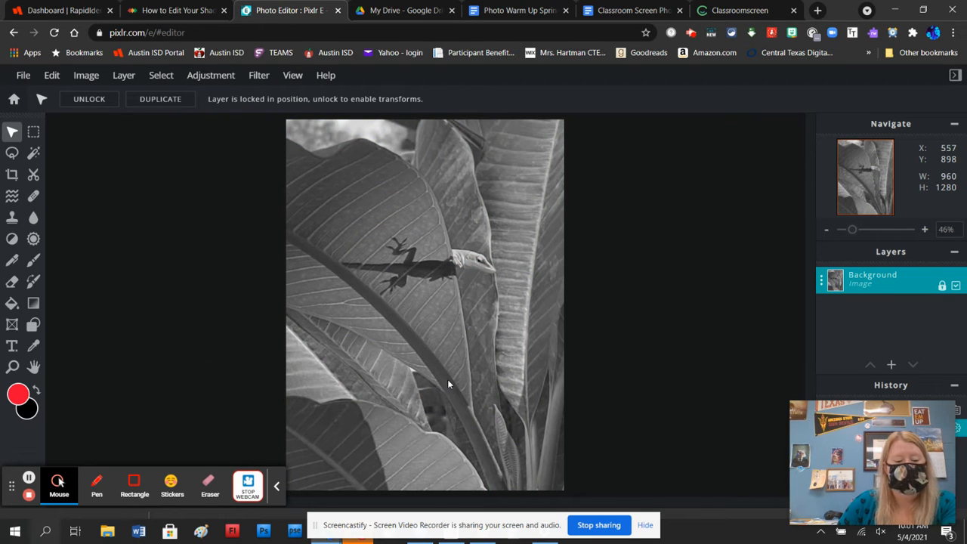
key(ctrl+z)
Convert the photo to black and white with Auto B&W, and apply Highlights & shadows with Highlights 96 and Shadows -91
click(217, 79)
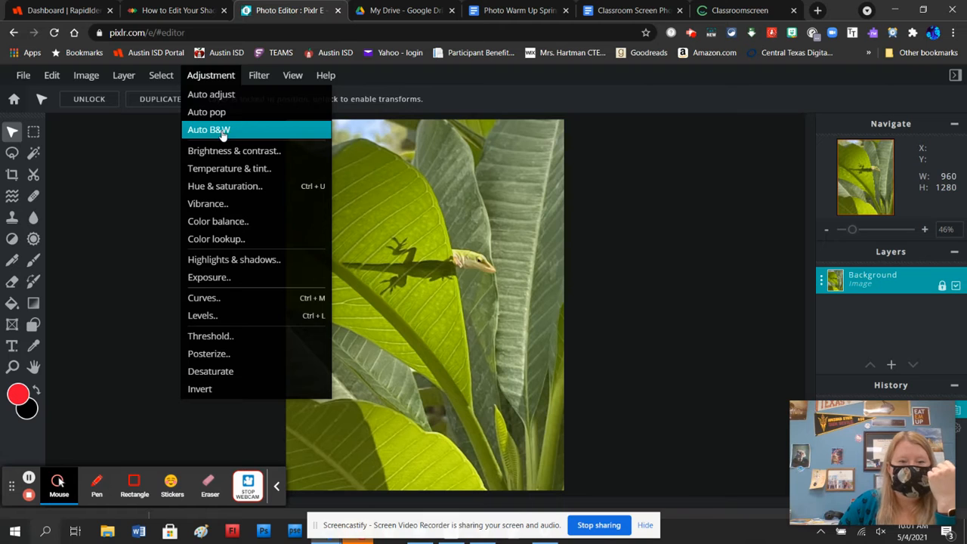
click(225, 131)
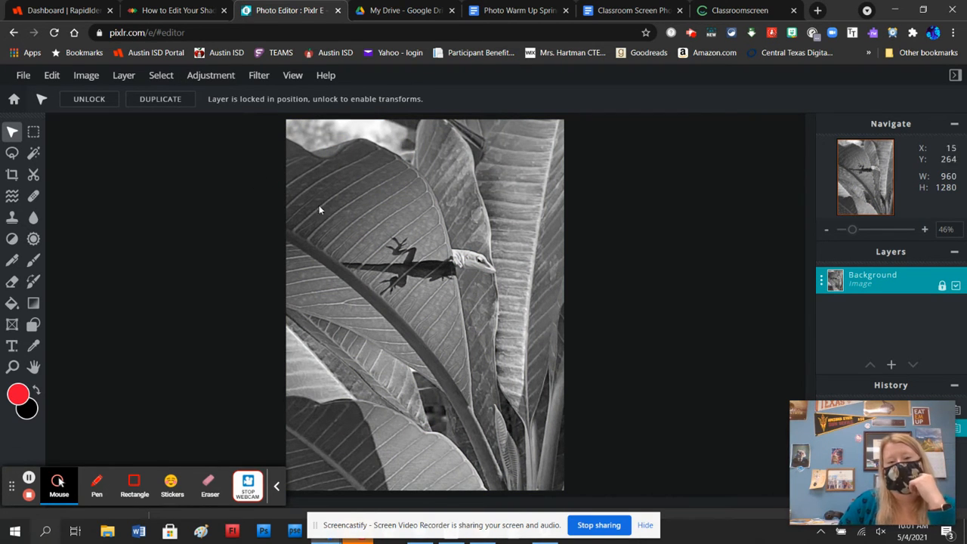
click(220, 81)
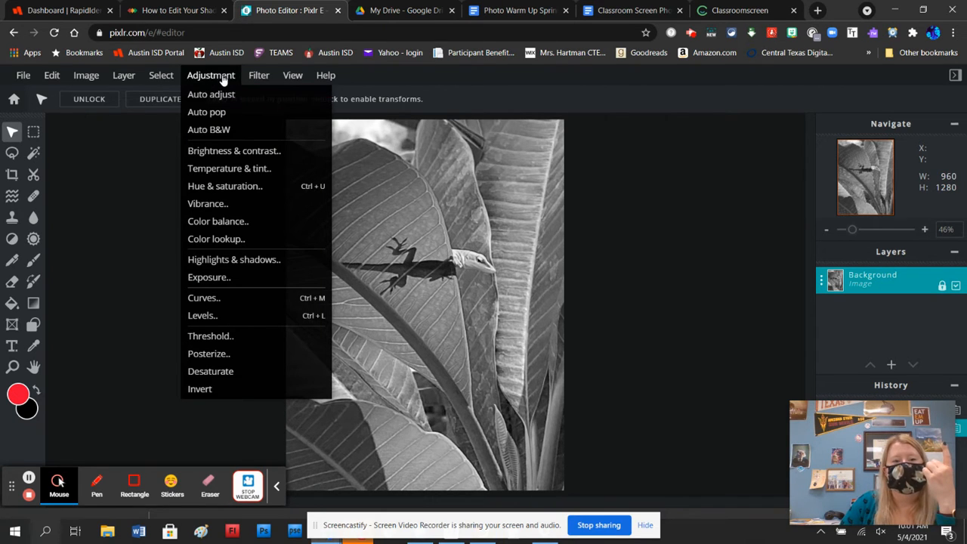
click(235, 258)
drag(408, 245, 636, 173)
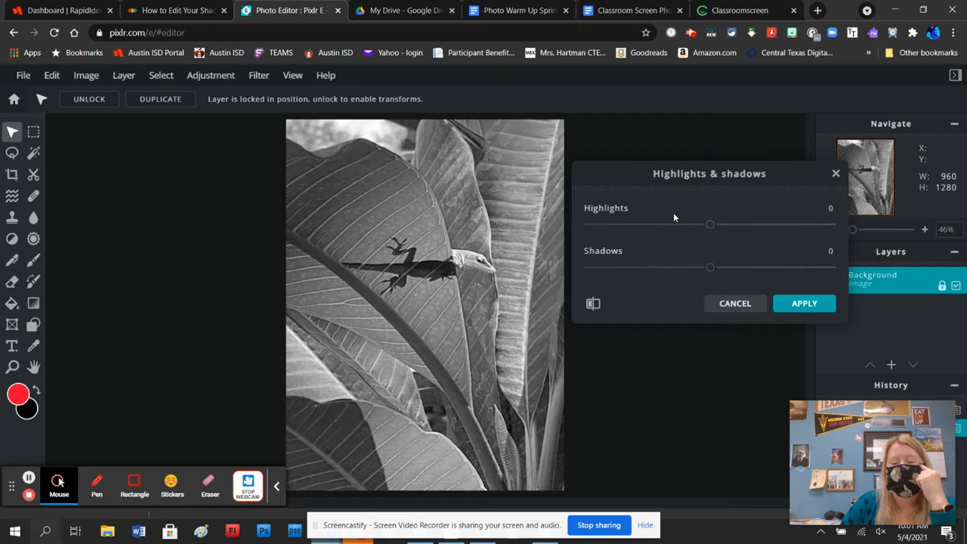
drag(710, 225, 768, 225)
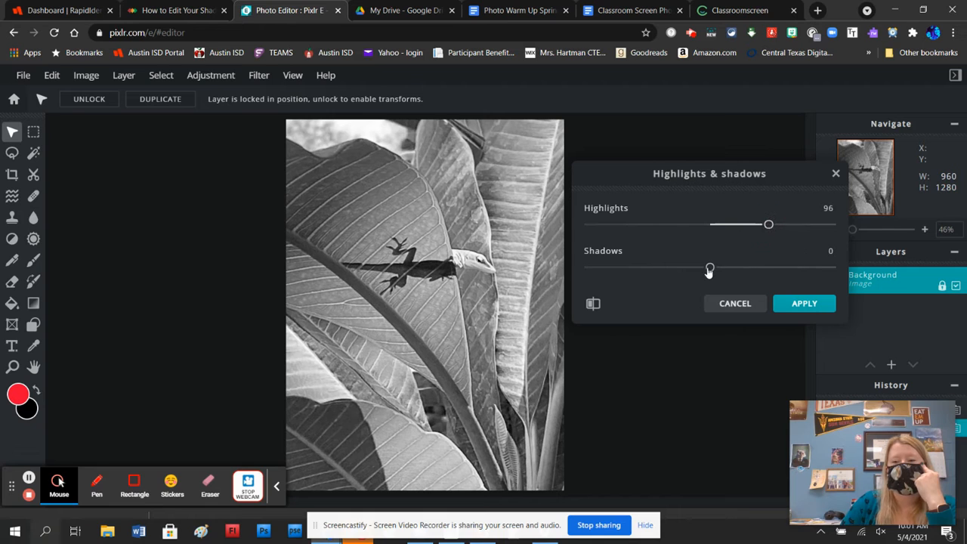
drag(710, 267, 655, 270)
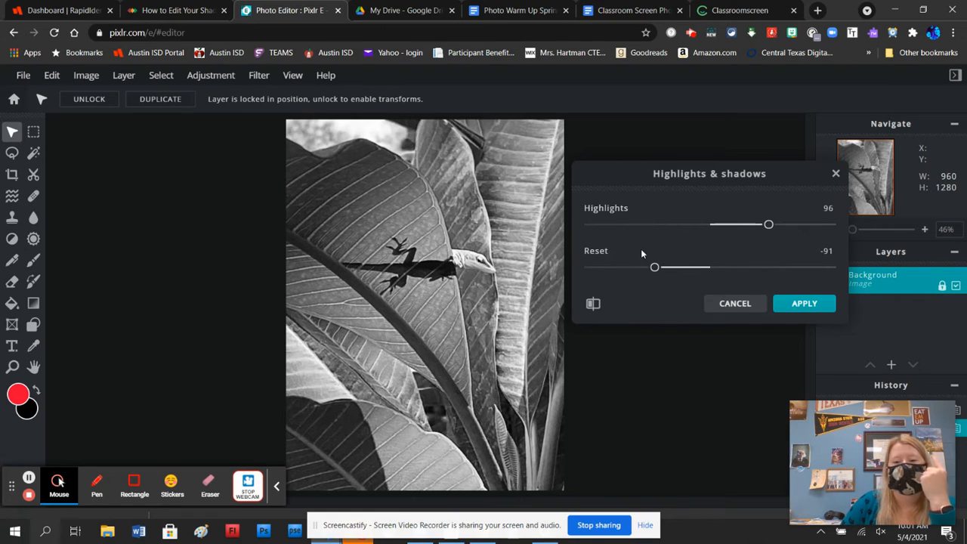
click(813, 303)
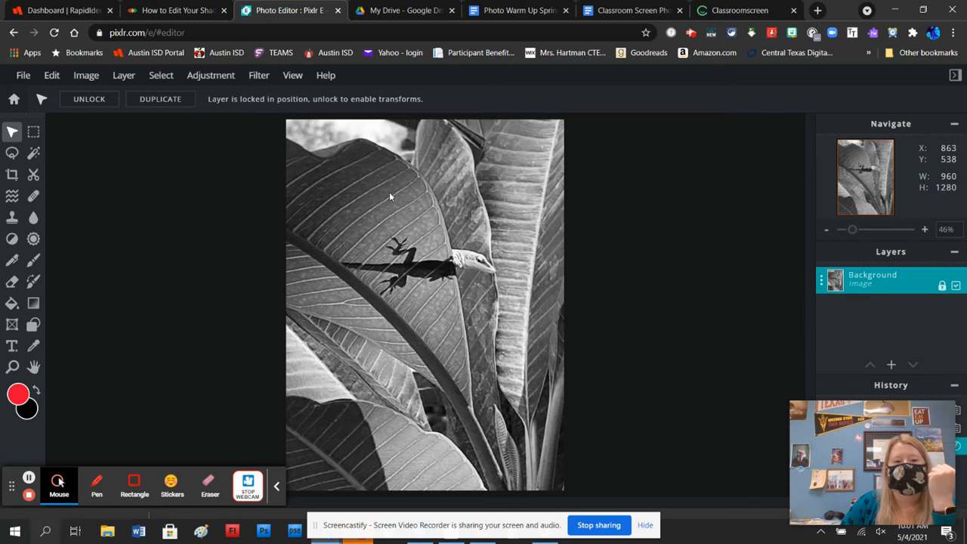
Apply a Levels adjustment to the photo with the input black point at 47 and white point at 220
click(222, 80)
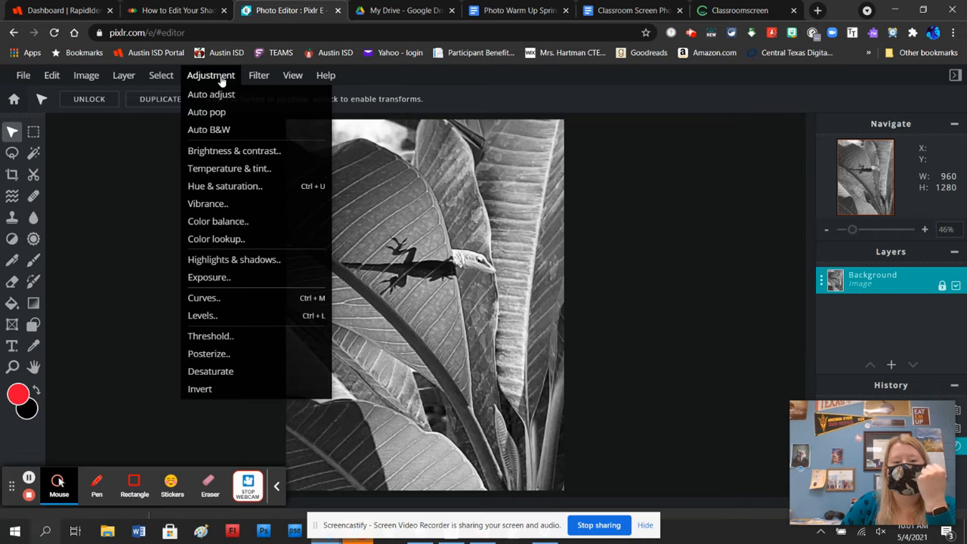
click(228, 318)
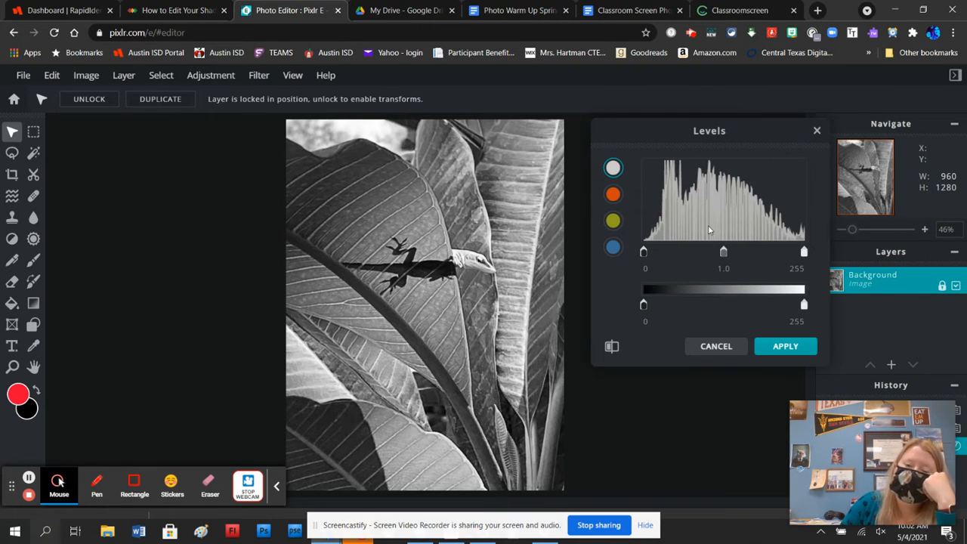
click(643, 256)
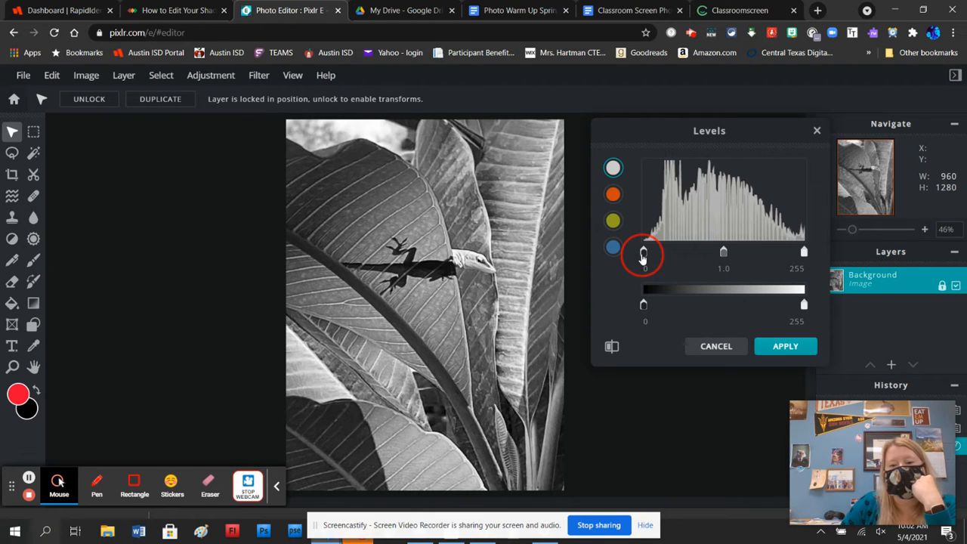
drag(643, 256, 674, 255)
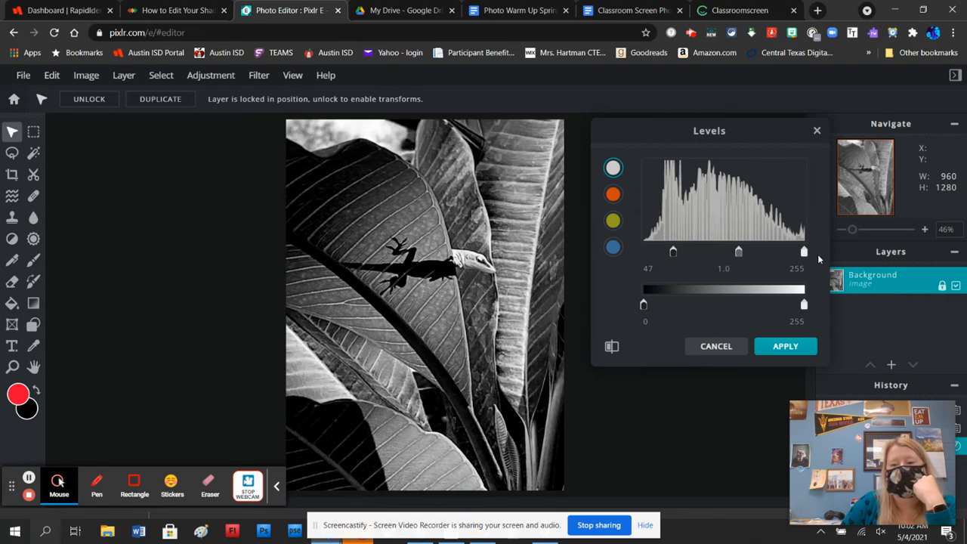
drag(804, 254, 783, 254)
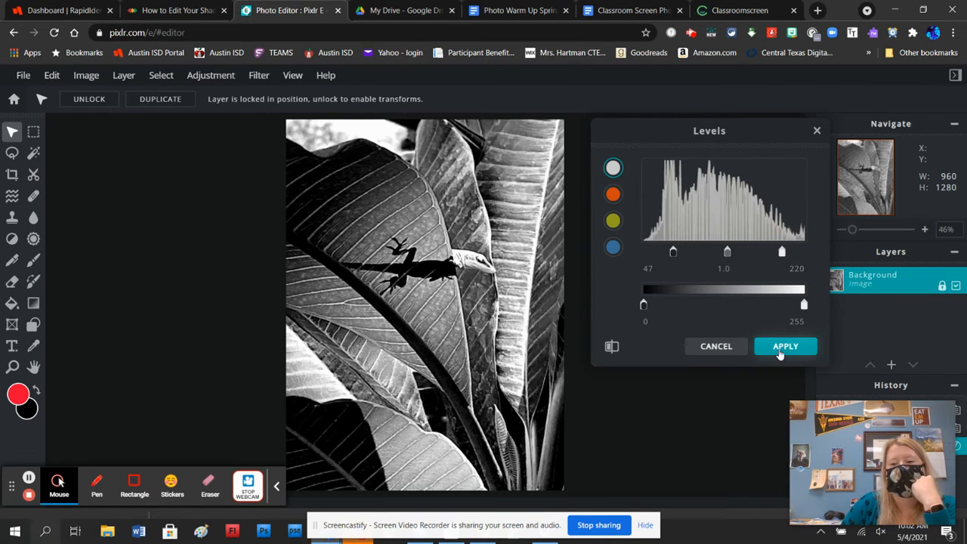
click(785, 346)
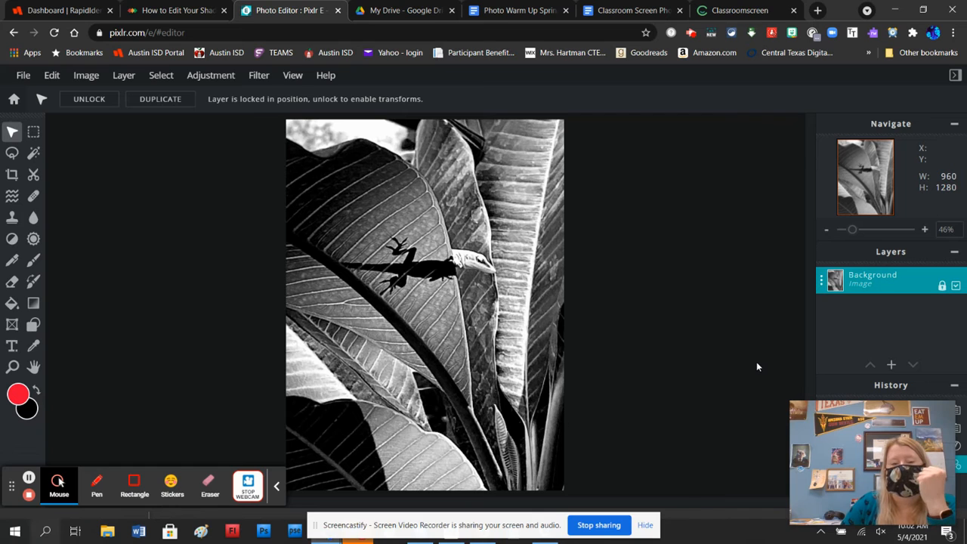
Apply an Exposure adjustment to the photo with an amount of -3
click(208, 75)
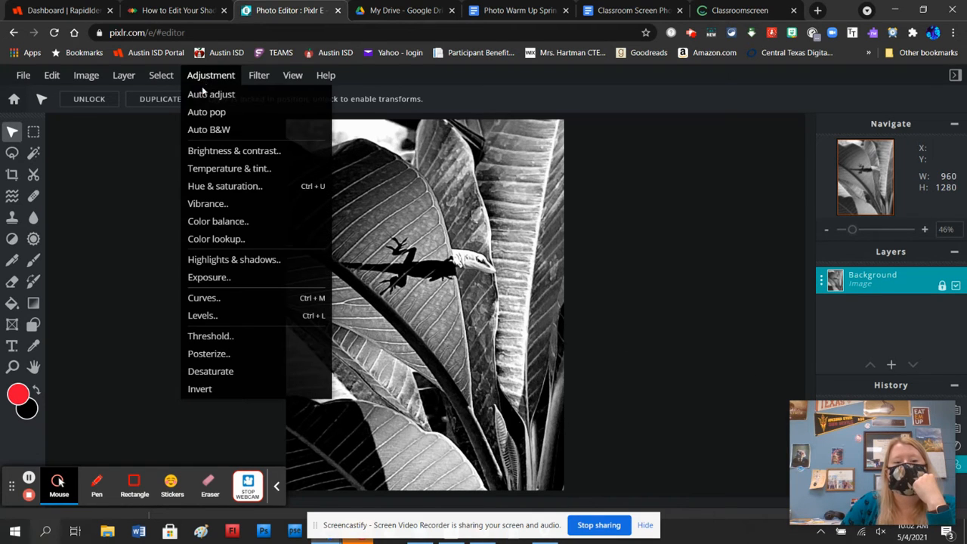
click(208, 277)
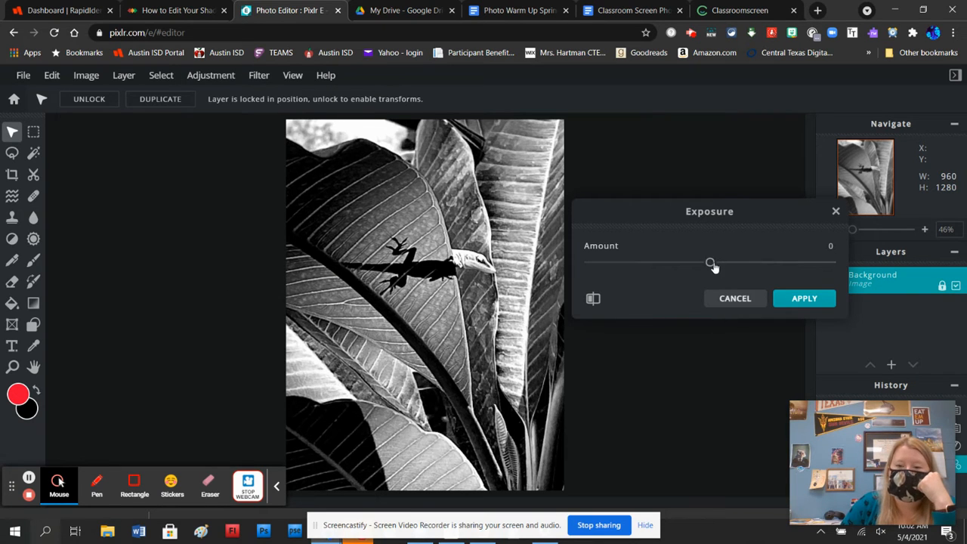
mouse_move(710, 264)
mouse_down()
mouse_move(784, 263)
mouse_move(657, 261)
mouse_move(707, 269)
mouse_up()
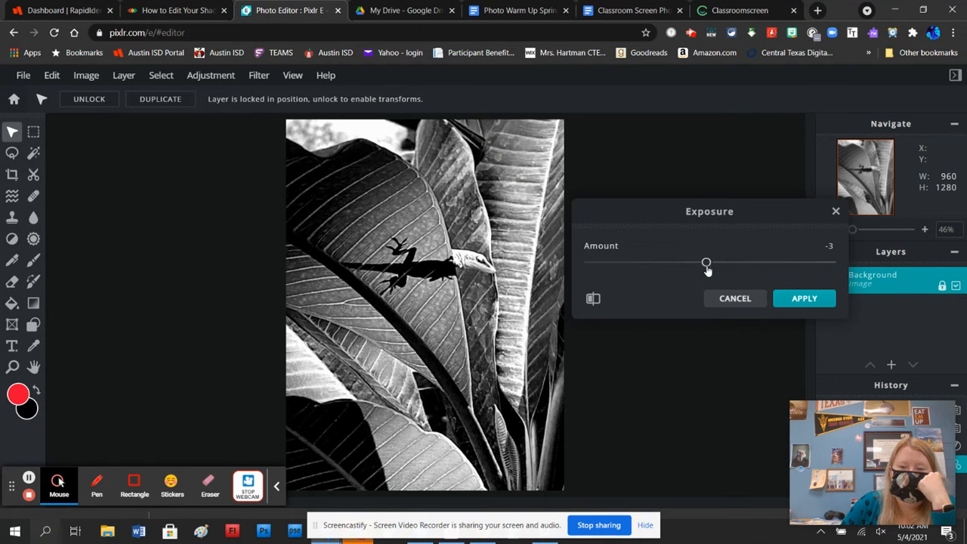
click(790, 297)
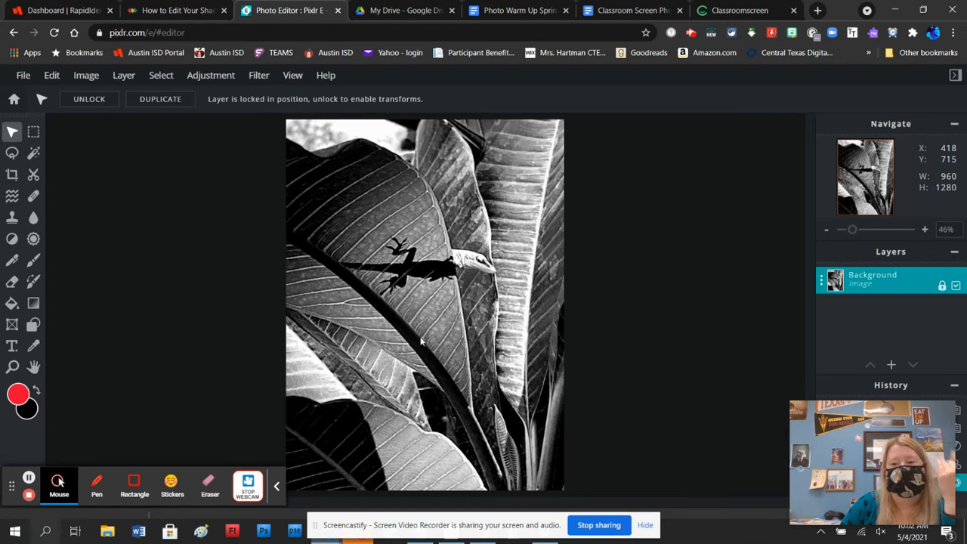
click(12, 80)
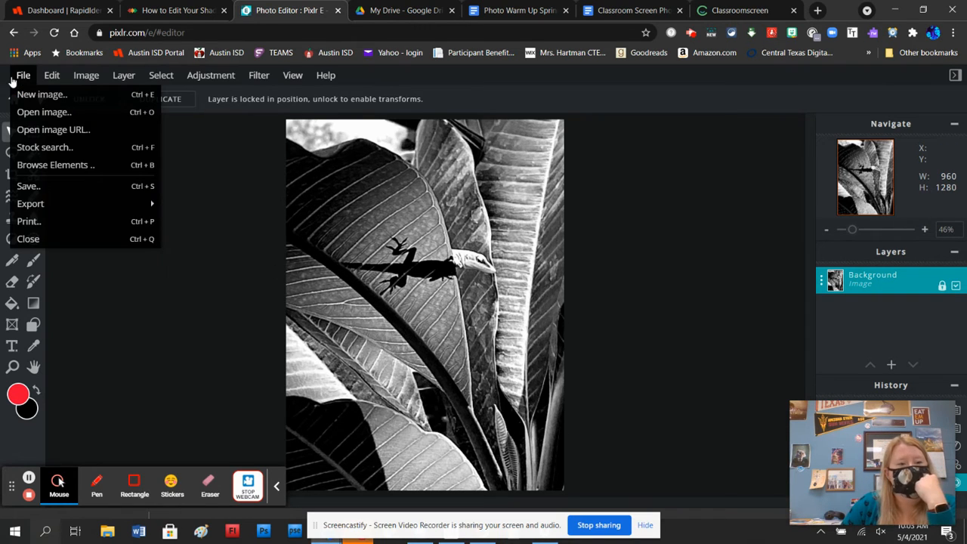
click(30, 186)
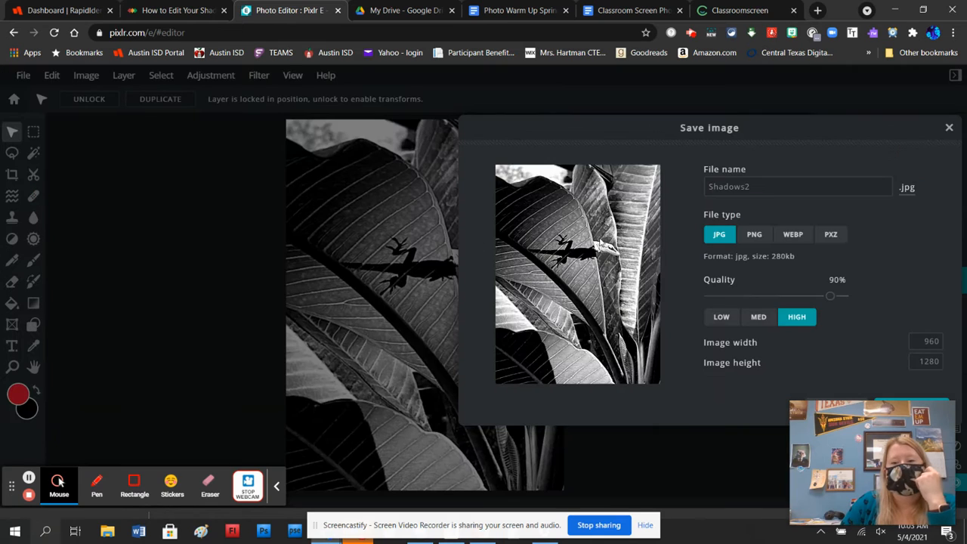
click(736, 187)
key(ctrl+a)
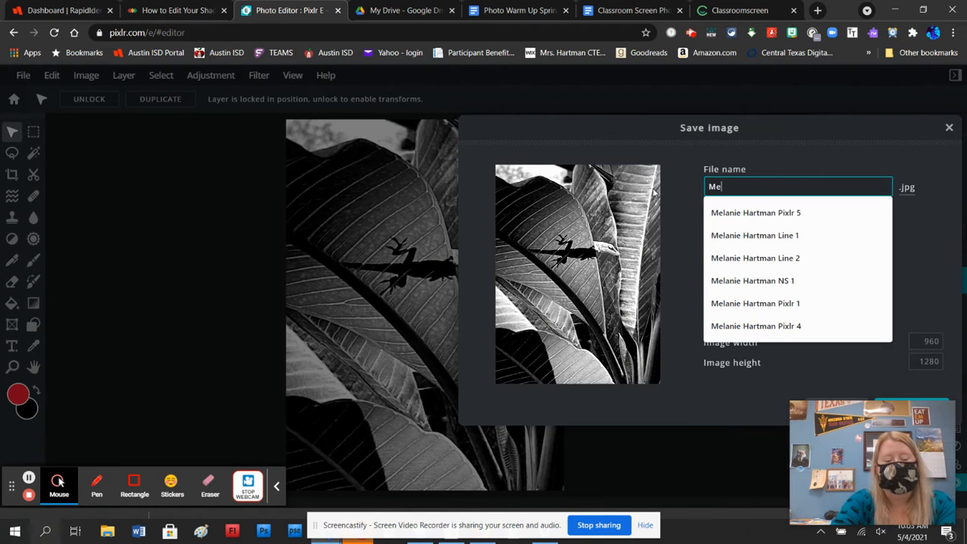
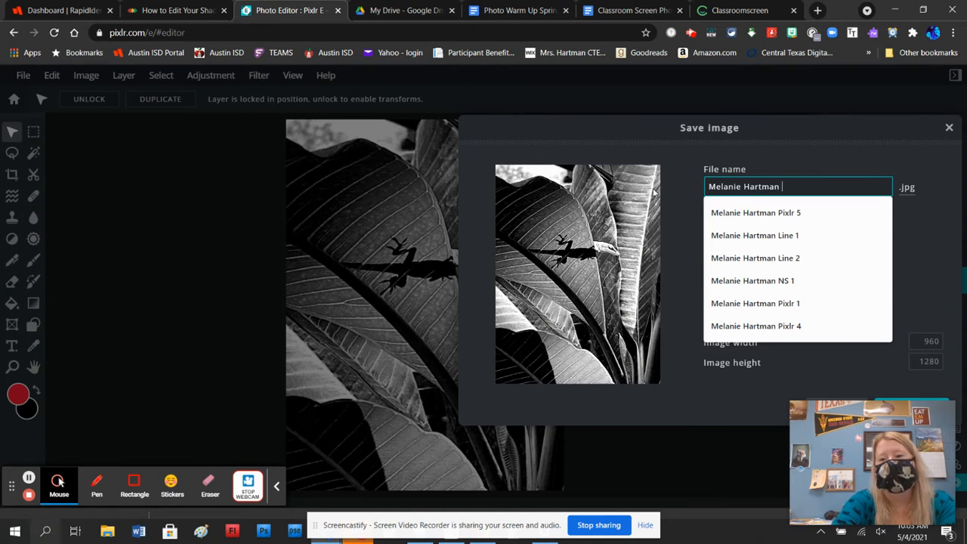
text(Shadows)
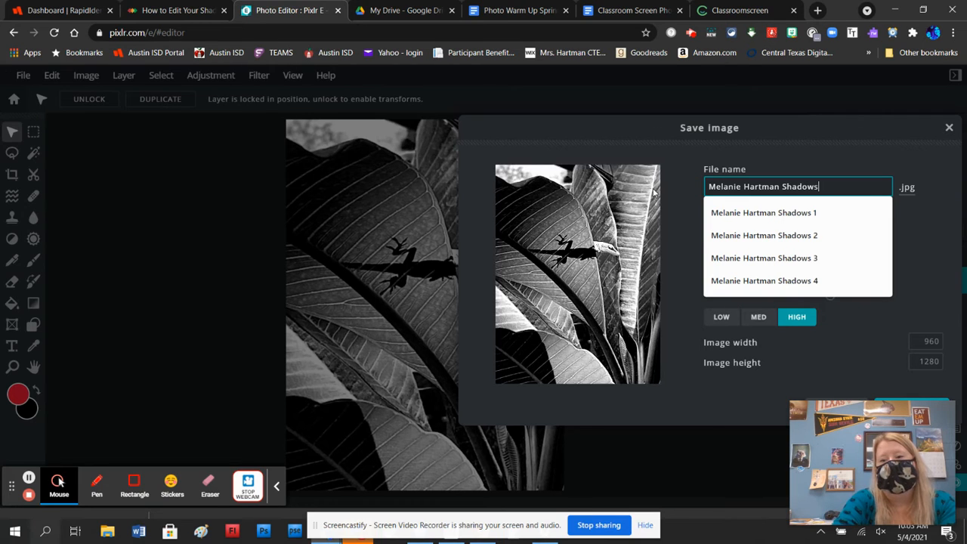
text( 1)
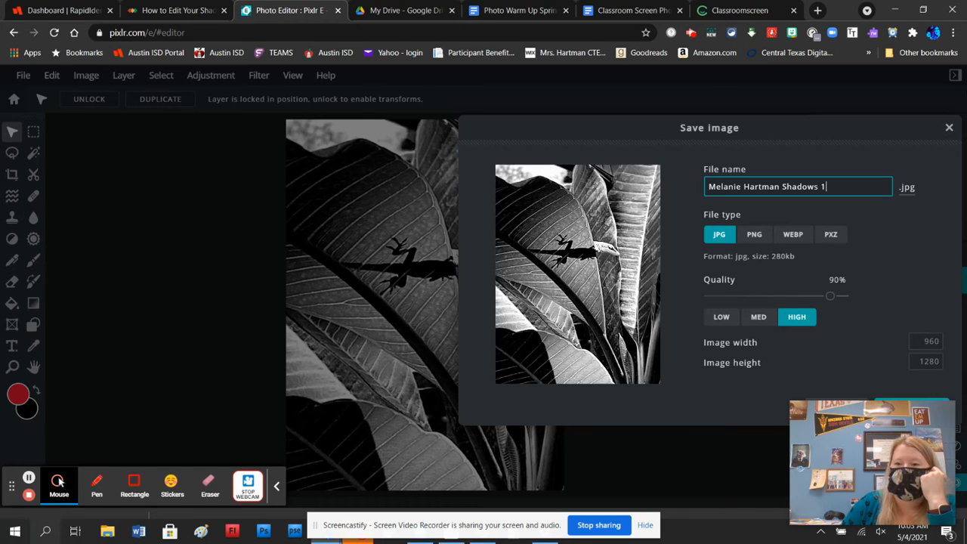
click(951, 126)
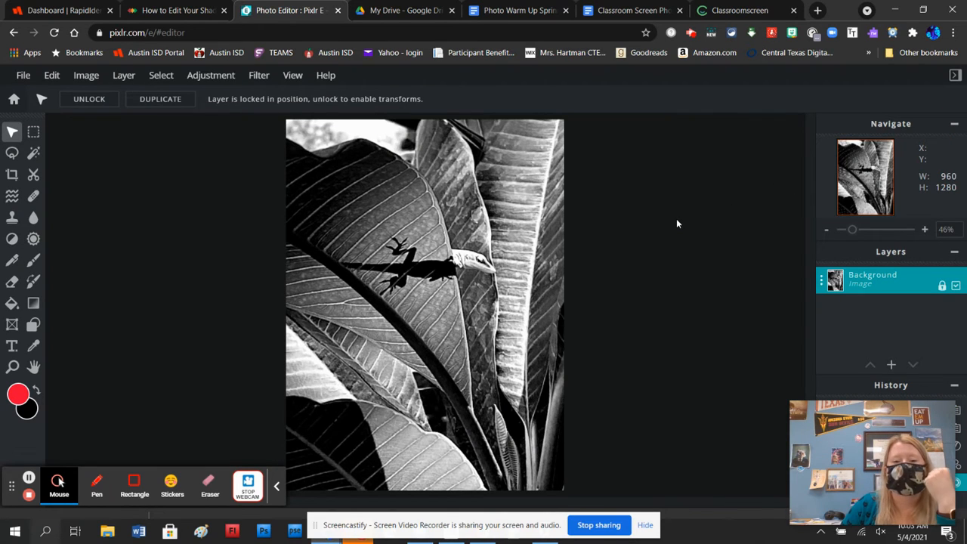
Open the photo Shadow and Light 3.jpg from the Shadows and Light folder
click(16, 99)
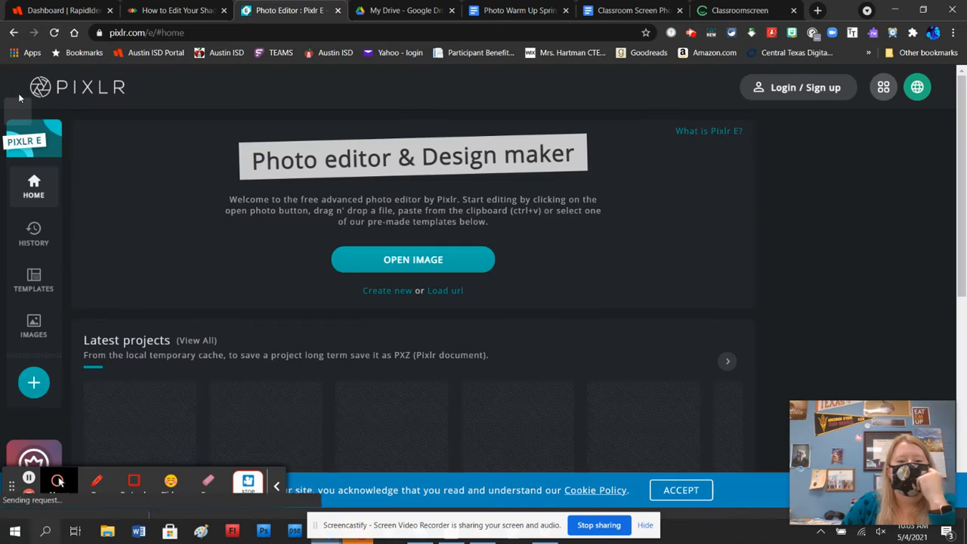
click(401, 260)
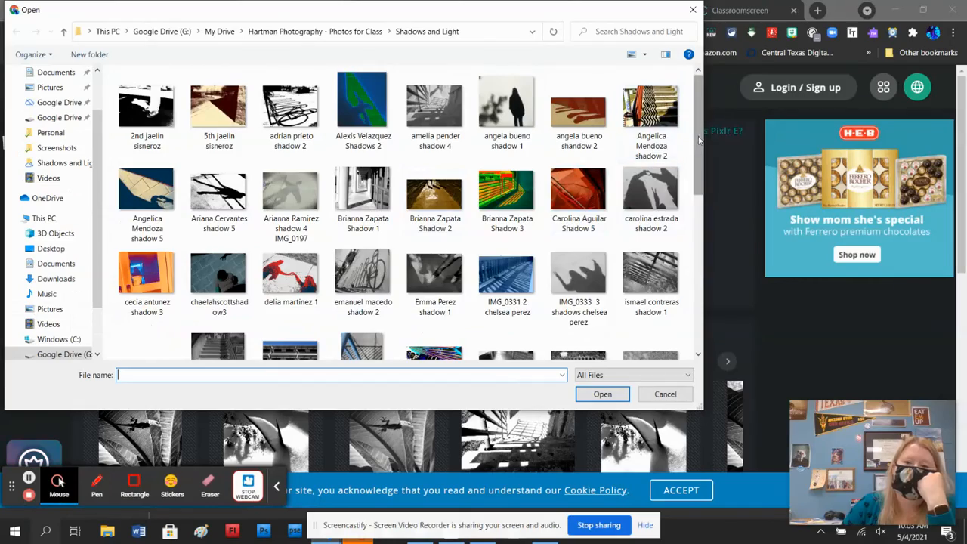
drag(702, 136, 702, 250)
click(664, 298)
click(603, 394)
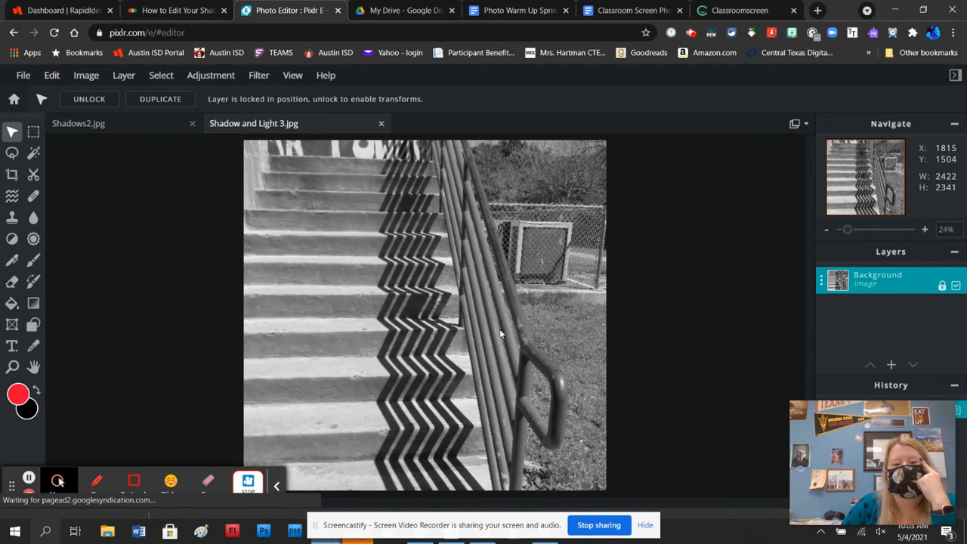
Convert the stairs photo to black and white with Auto B&W, and apply Highlights & shadows with Highlights 83 and Shadows -99
click(196, 81)
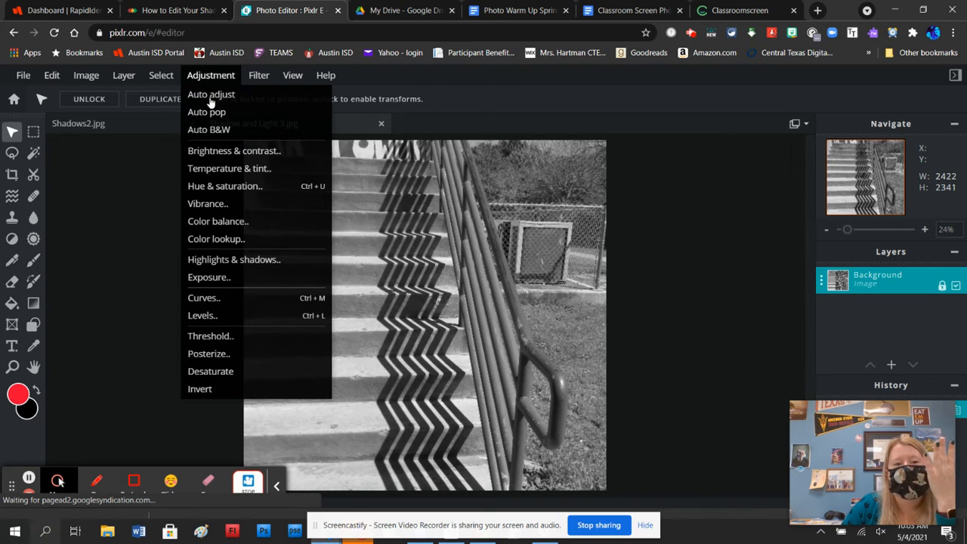
click(211, 130)
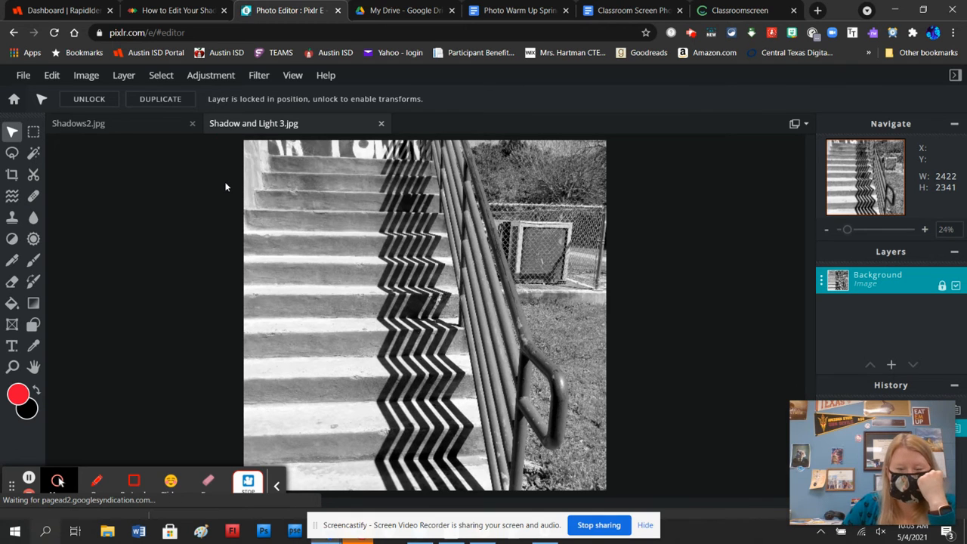
click(223, 81)
click(229, 259)
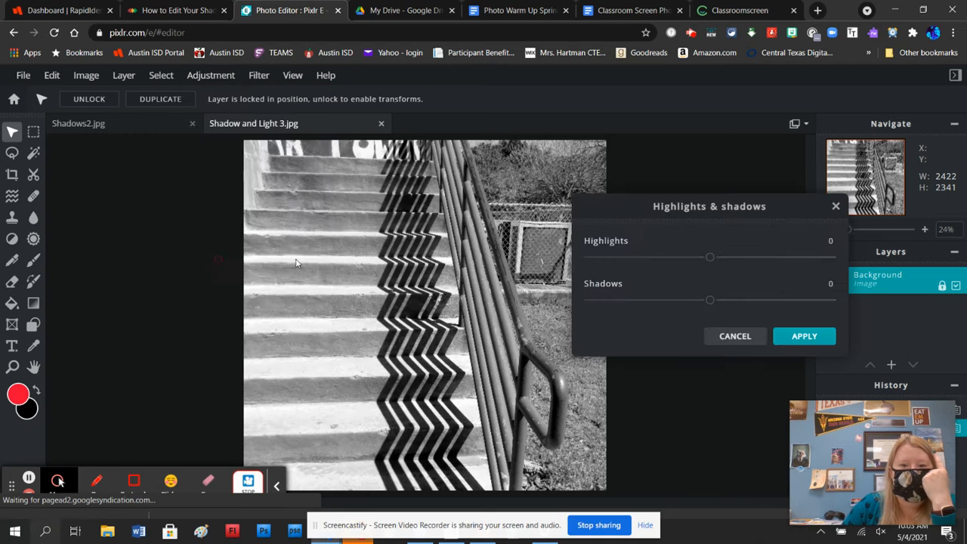
drag(713, 257, 763, 253)
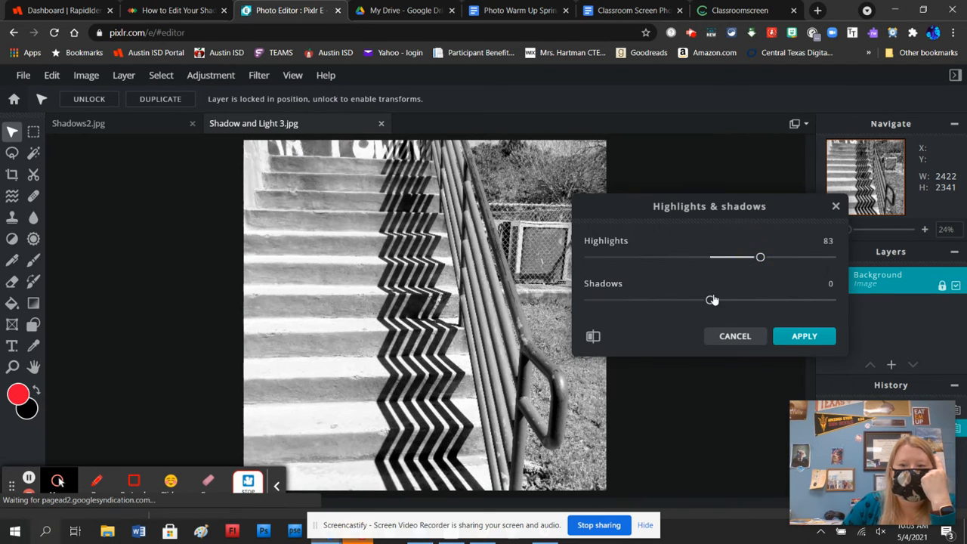
drag(712, 300, 649, 300)
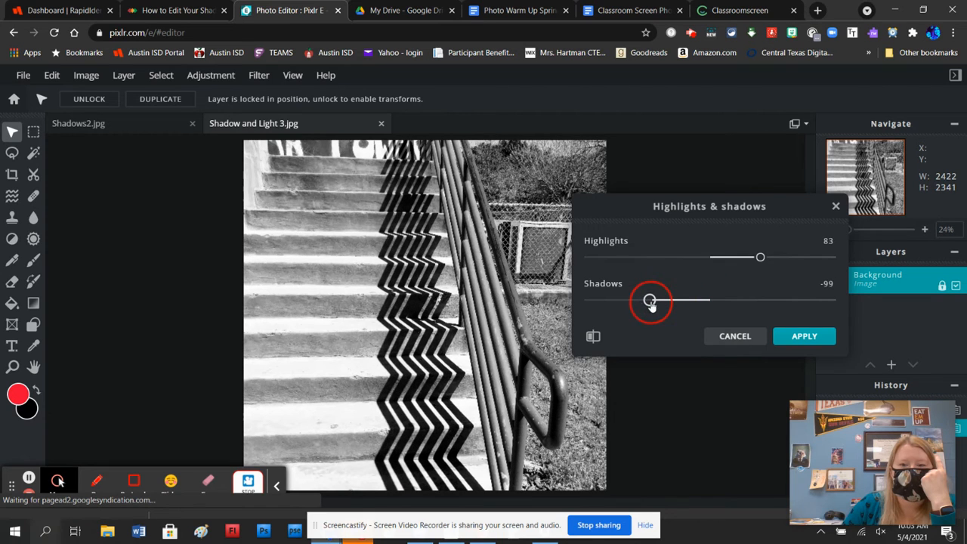
click(778, 343)
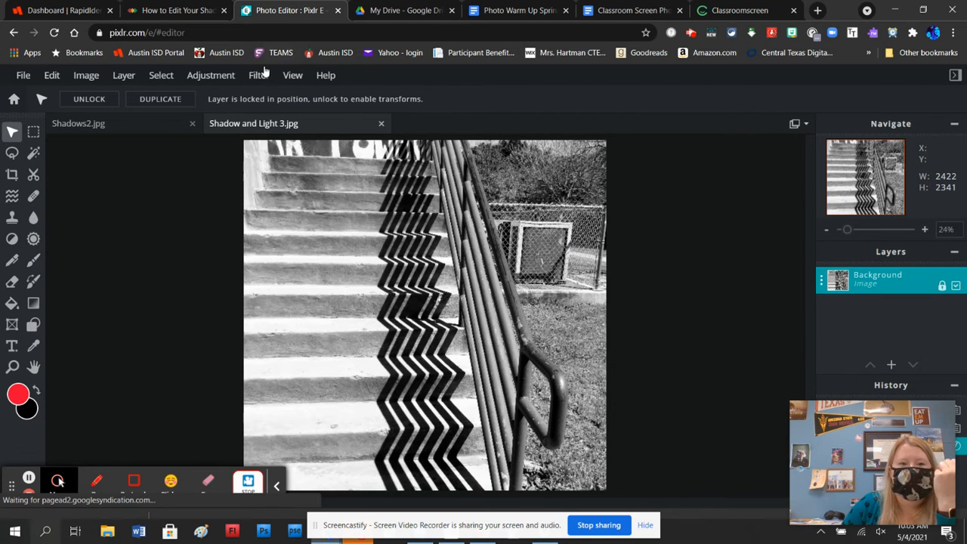
Apply a Levels adjustment to the stairs photo with the input black point at 40 and a reduced input white point
click(221, 78)
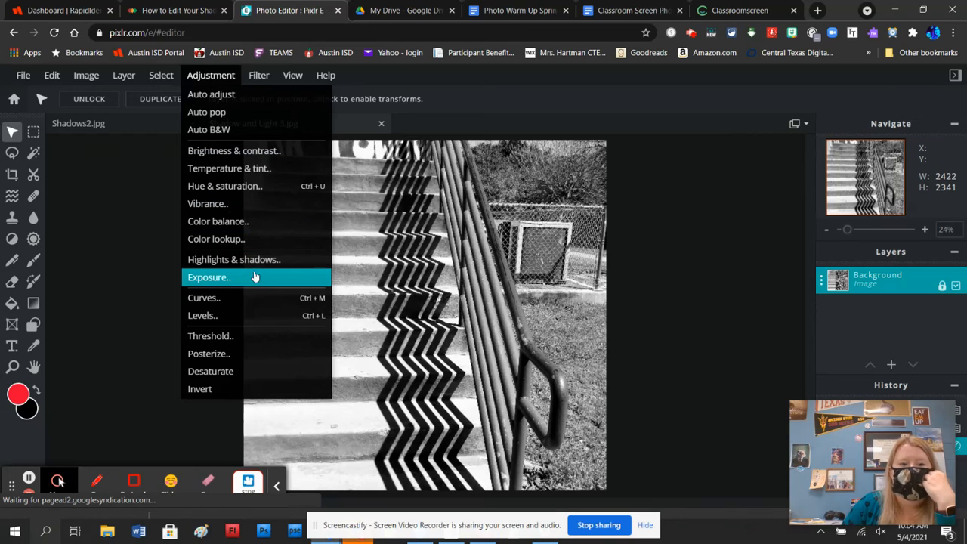
click(261, 315)
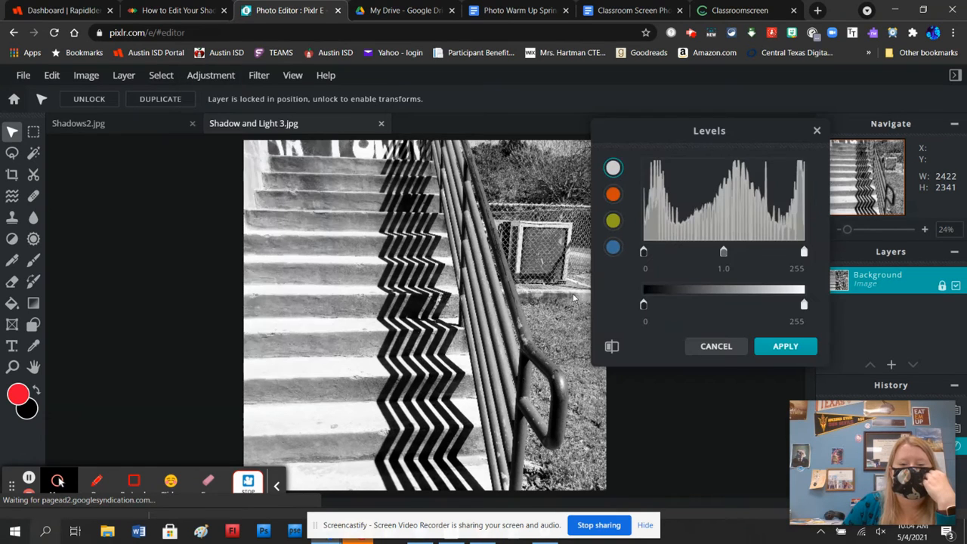
drag(643, 254, 668, 256)
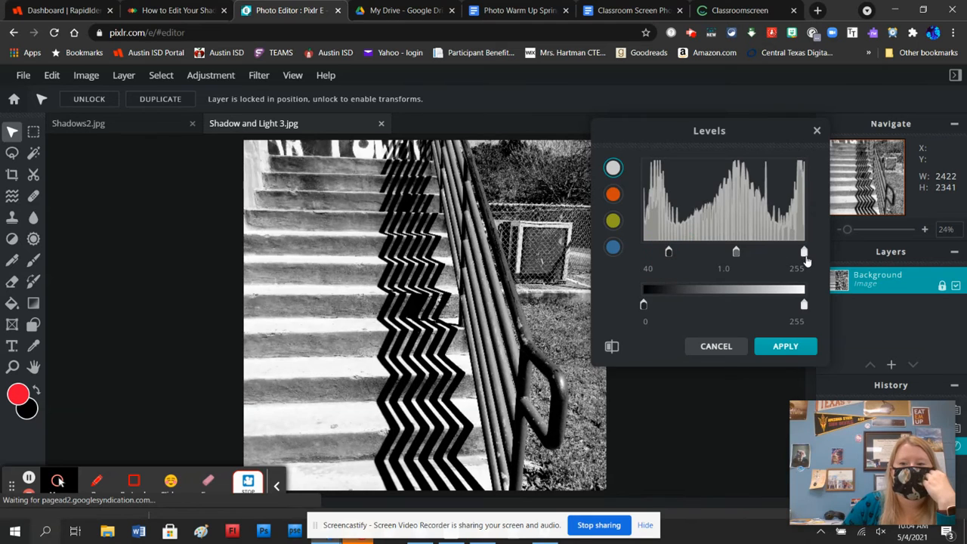
drag(804, 254, 781, 258)
click(776, 346)
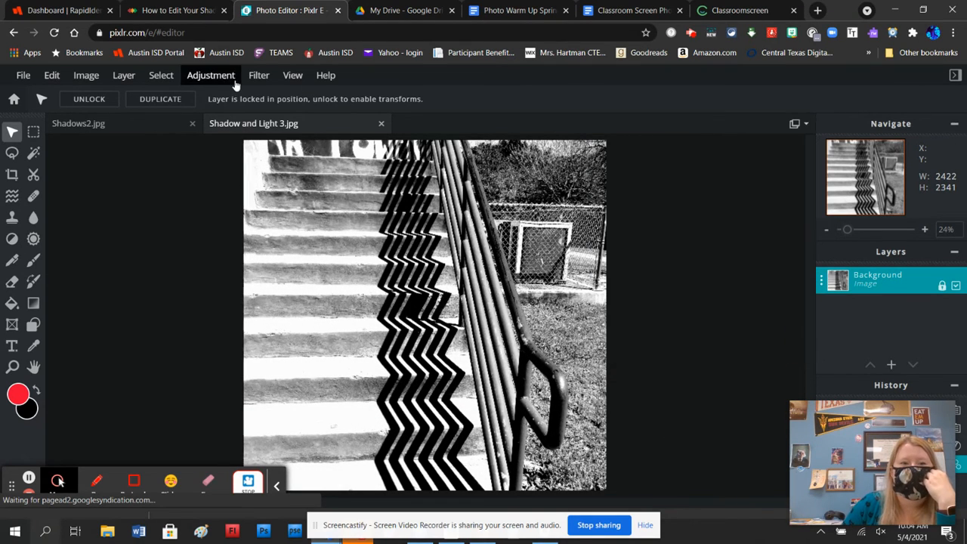
Apply an Exposure adjustment with a negative amount to the stairs photo
click(211, 75)
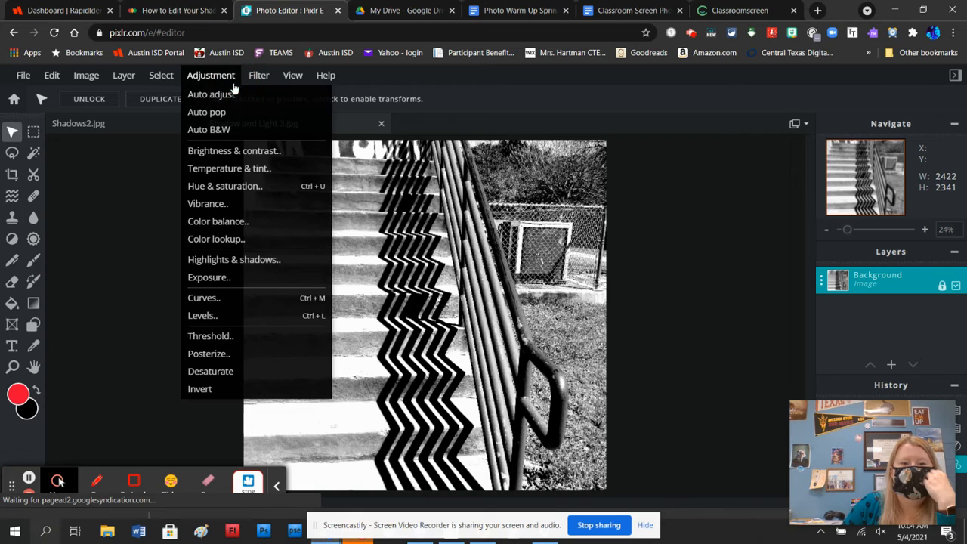
click(235, 279)
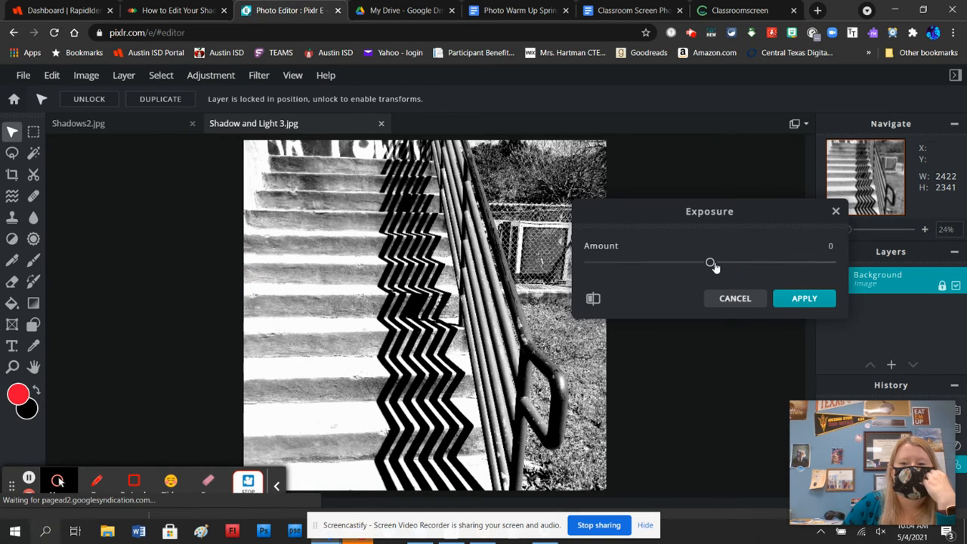
drag(715, 266, 659, 263)
click(807, 302)
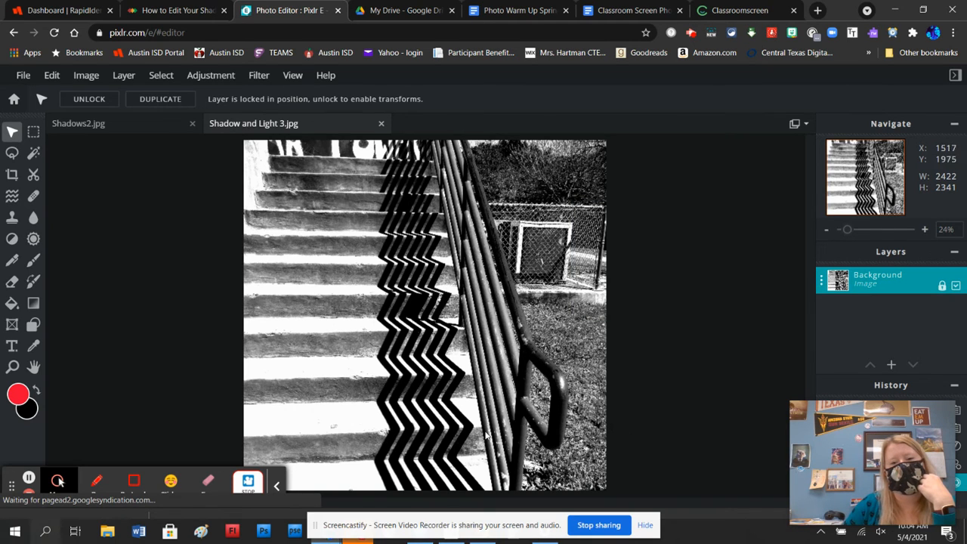
Save the stairs photo as a high-quality JPG, naming the file with the photographer's full name followed by "Shadows 5"
click(23, 75)
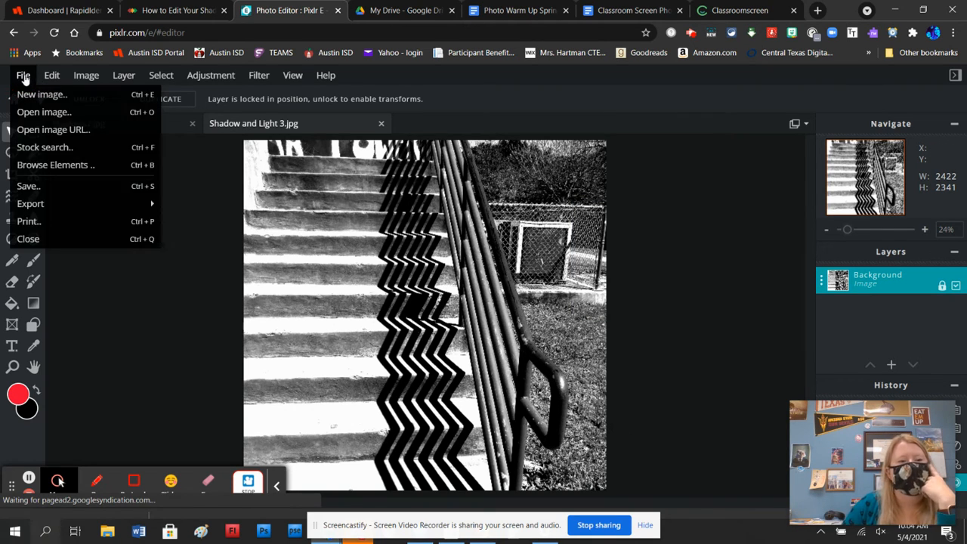
click(36, 186)
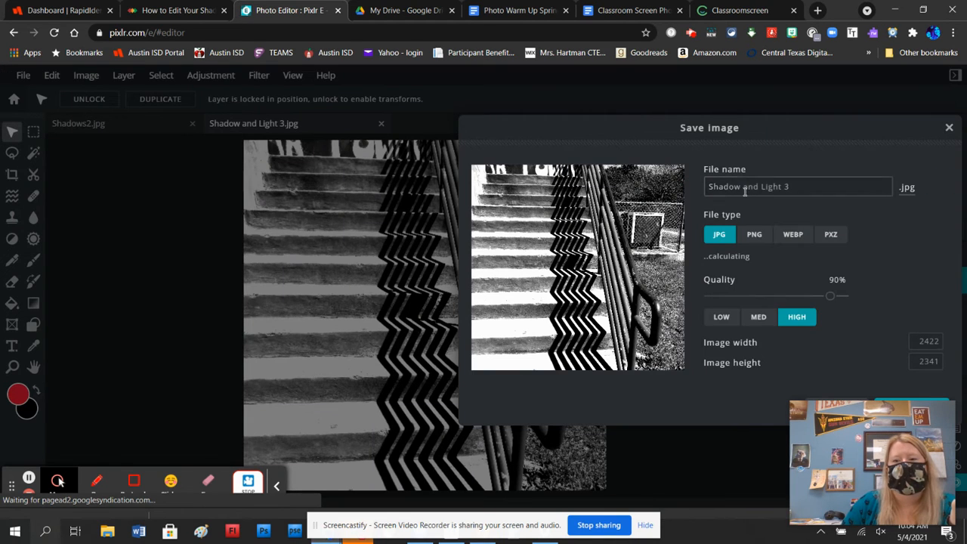
triple_click(745, 187)
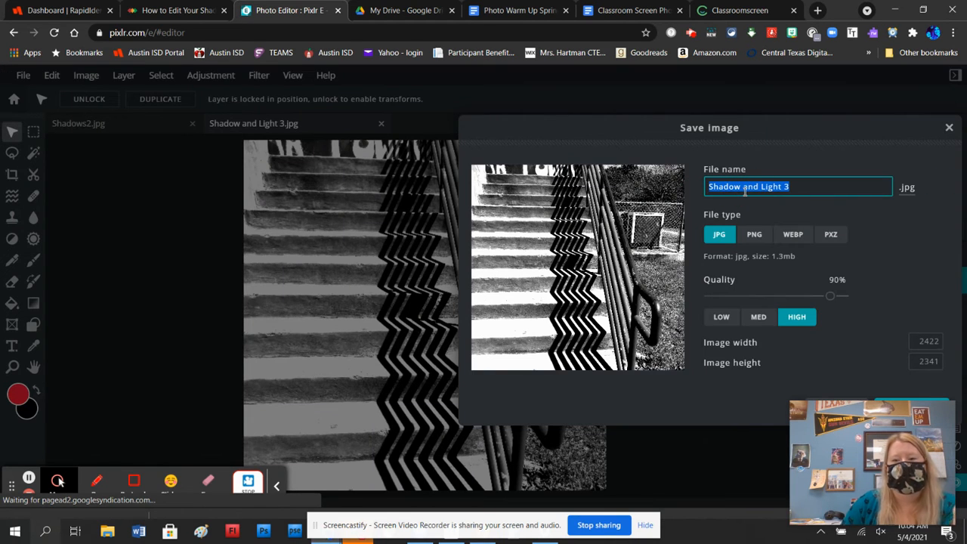
key(BackSpace)
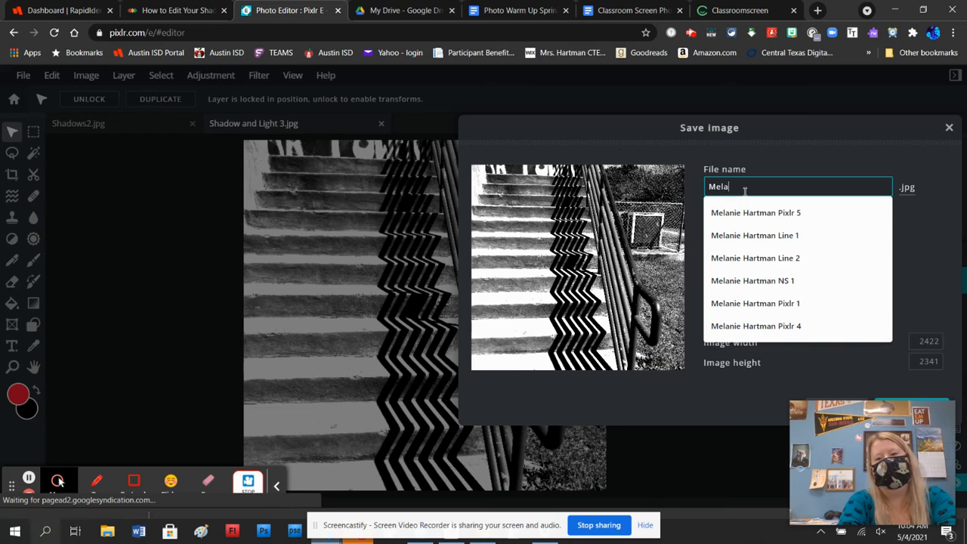
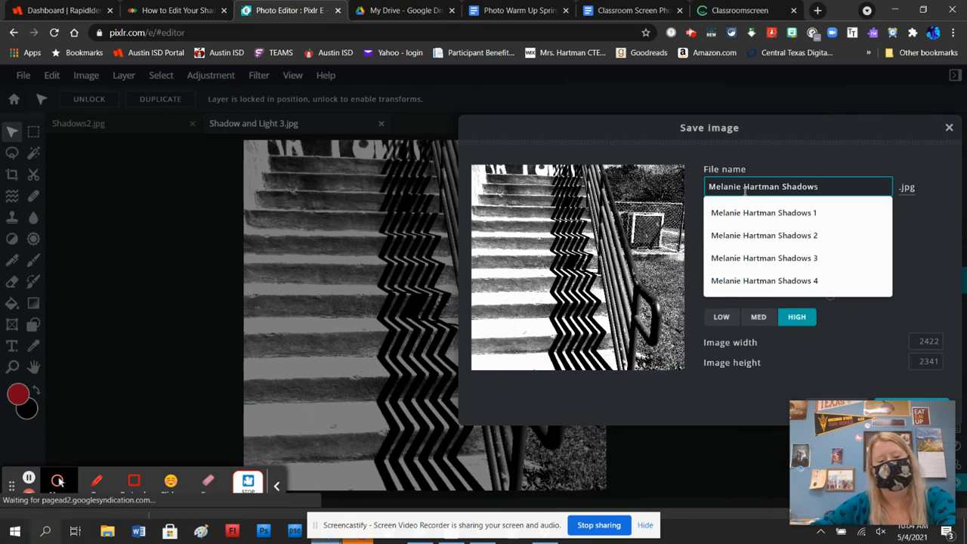
text( 5)
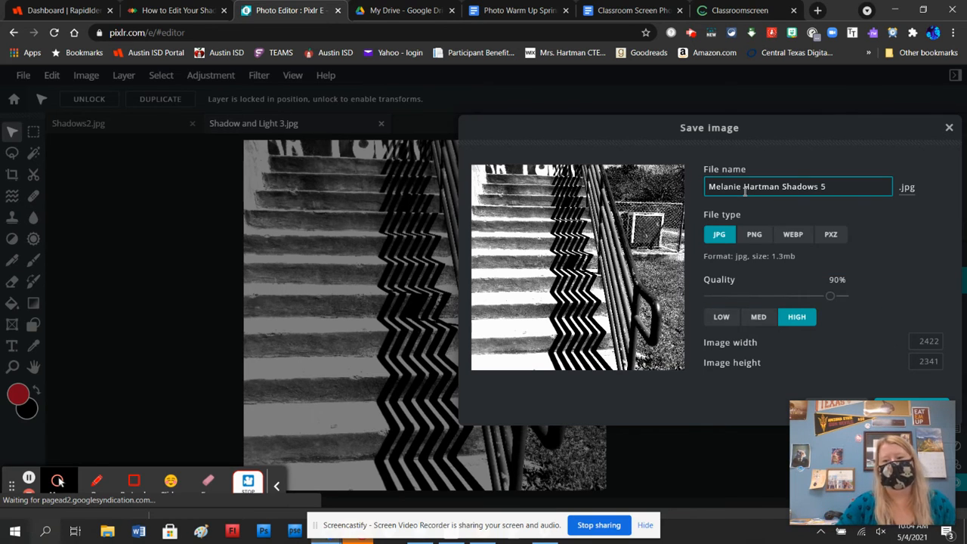
click(926, 403)
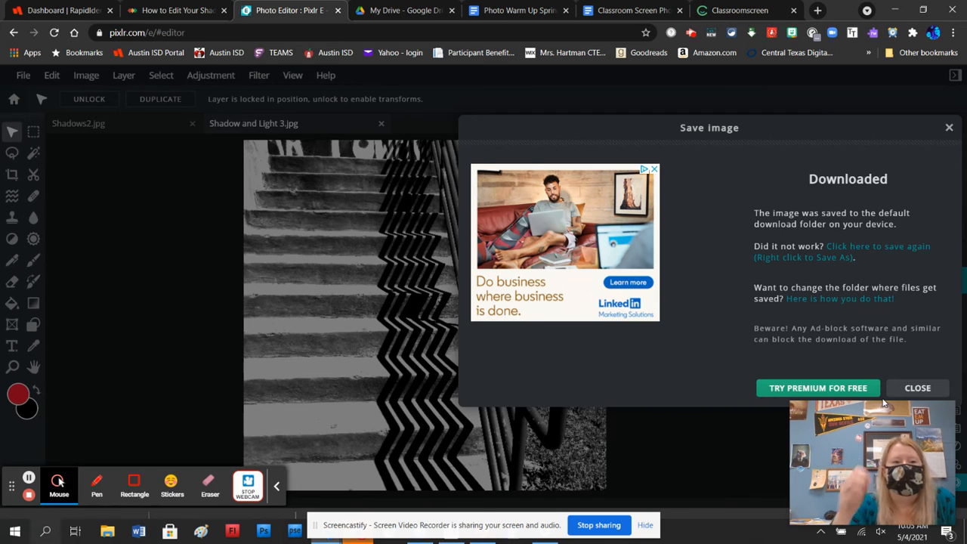
Switch to the BLEND course site and locate the Shadows and Light Photo Assignment in the Week 18 module
click(172, 10)
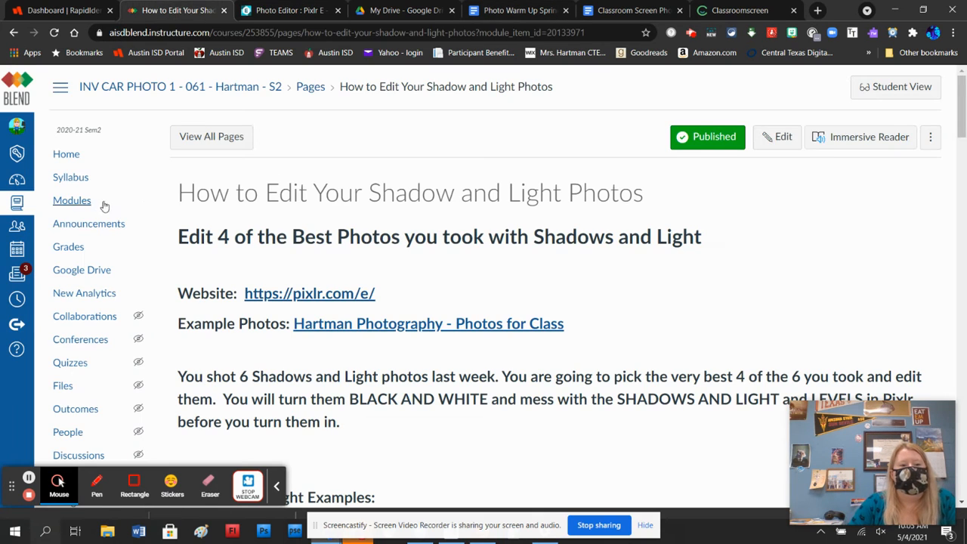
click(73, 205)
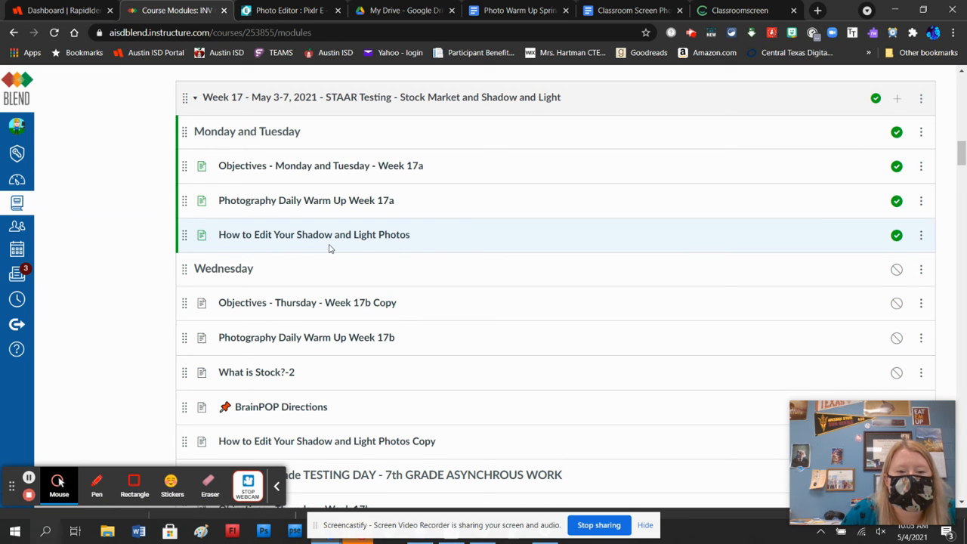
scroll(330, 249, down, 7)
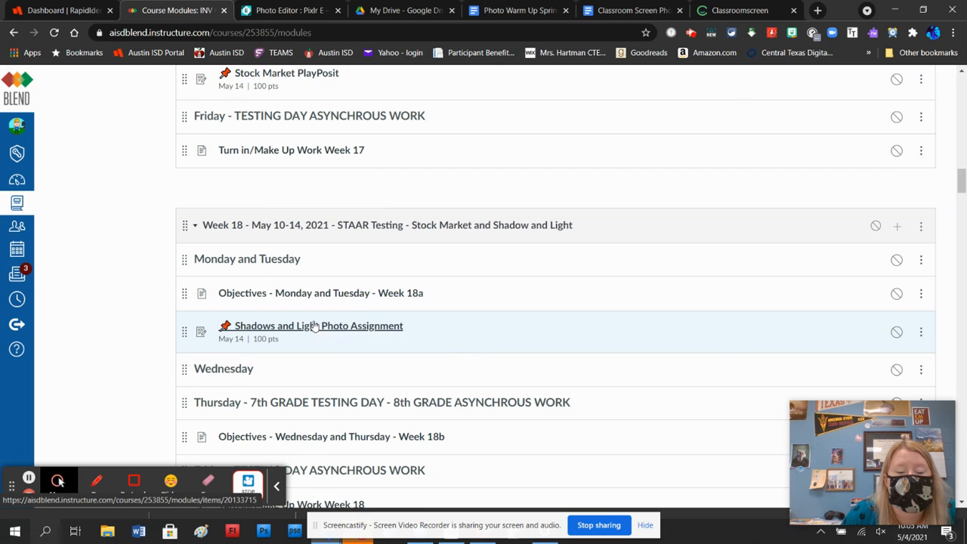
Open the "How to Edit Your Shadow and Light Photos" page in the Week 17 module and review its black-and-white, Highlights and Shadows, Levels and Exposure examples
scroll(314, 325, up, 7)
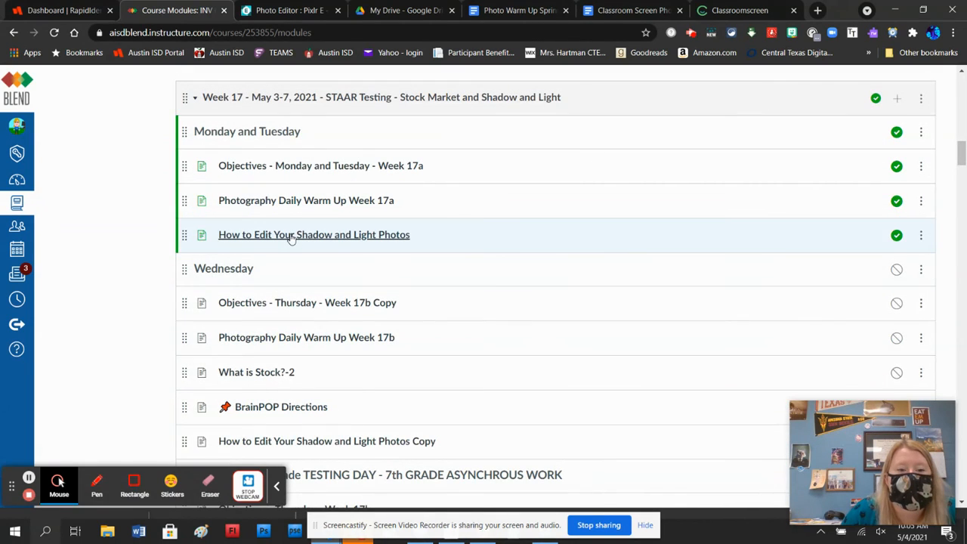
click(291, 236)
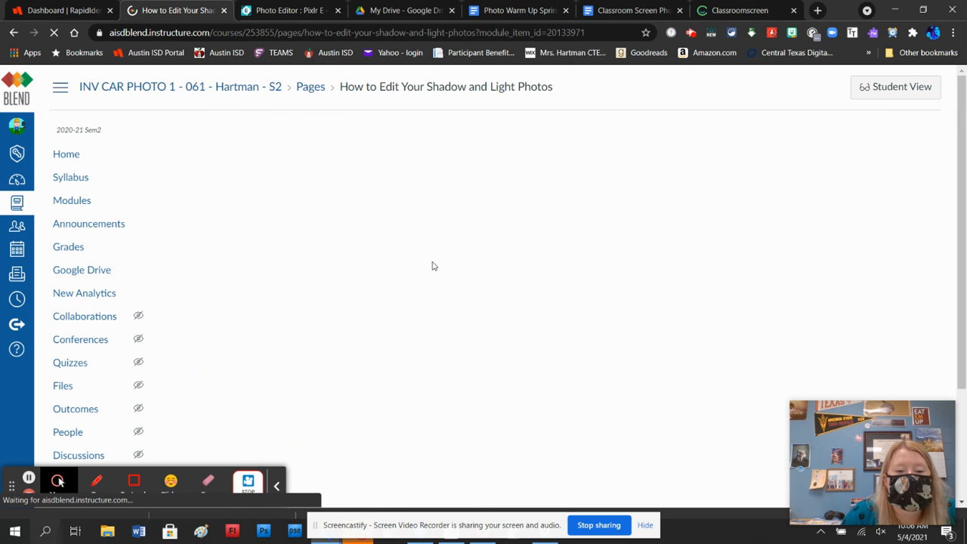
scroll(446, 266, down, 3)
scroll(466, 296, down, 10)
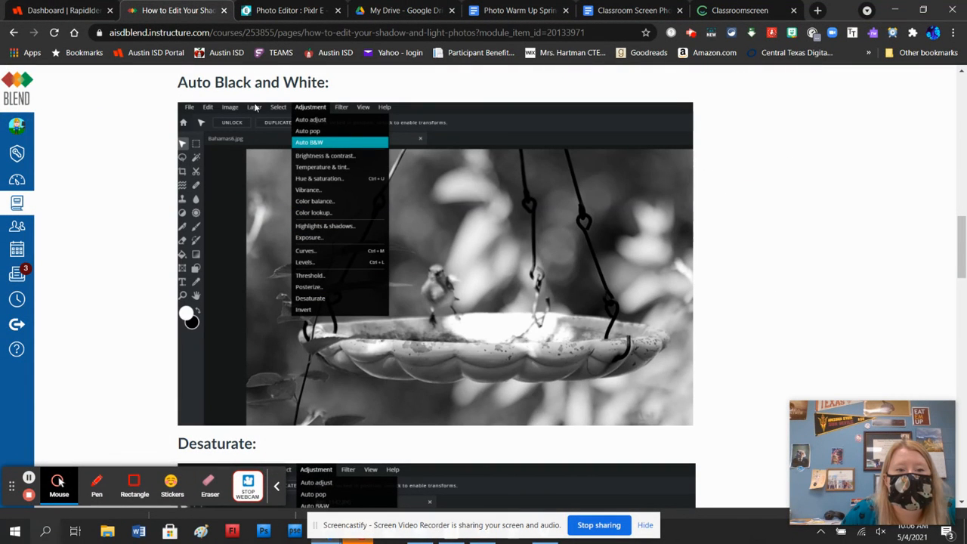
scroll(307, 162, down, 3)
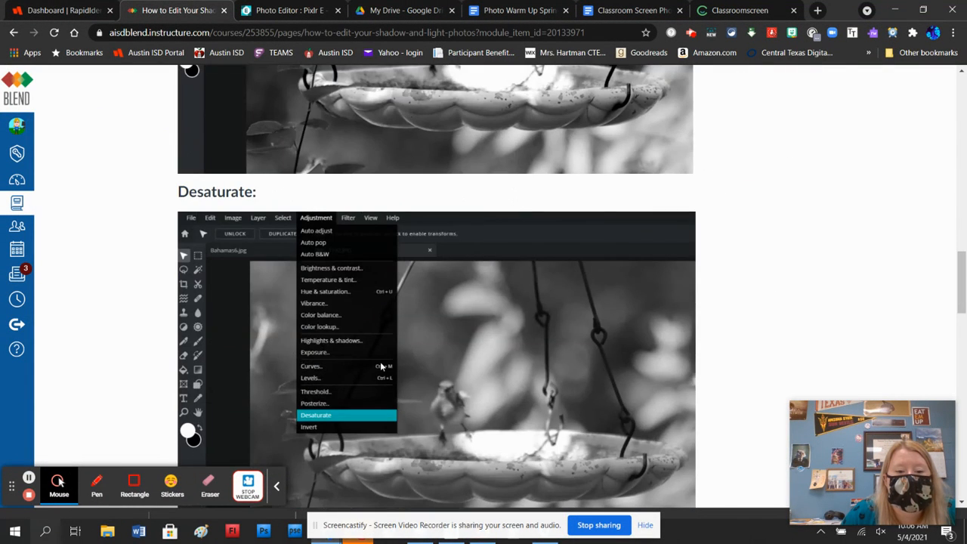
scroll(382, 366, down, 5)
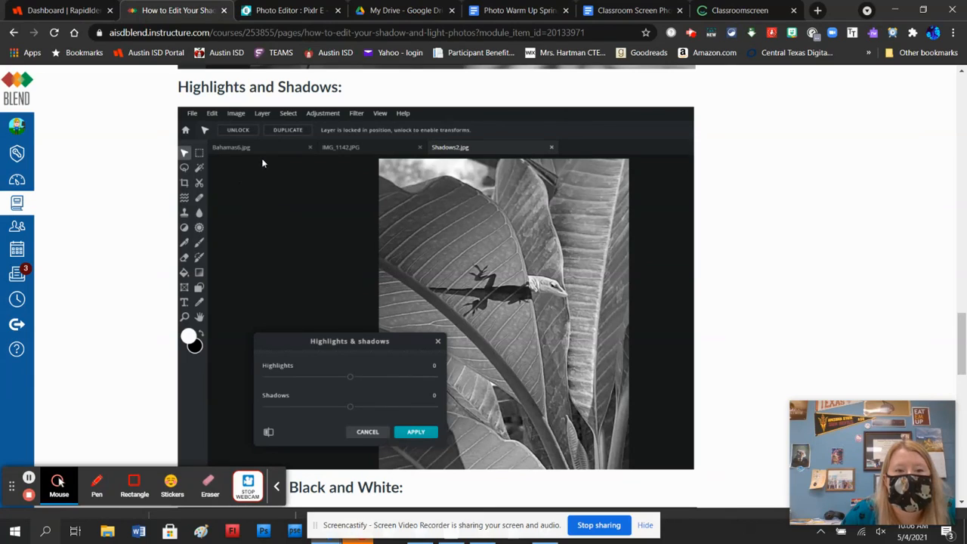
scroll(359, 382, down, 4)
scroll(357, 377, down, 5)
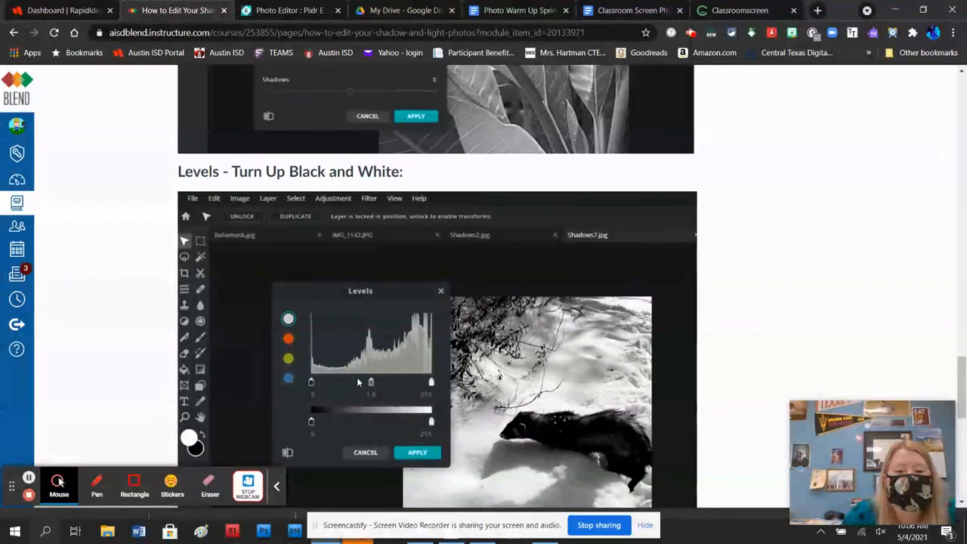
scroll(339, 318, down, 3)
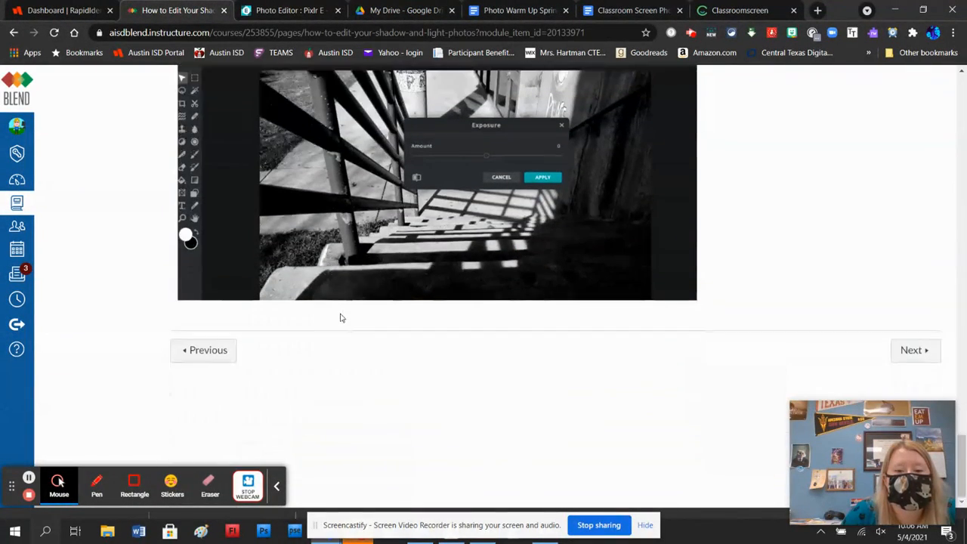
scroll(339, 317, up, 7)
scroll(355, 316, up, 8)
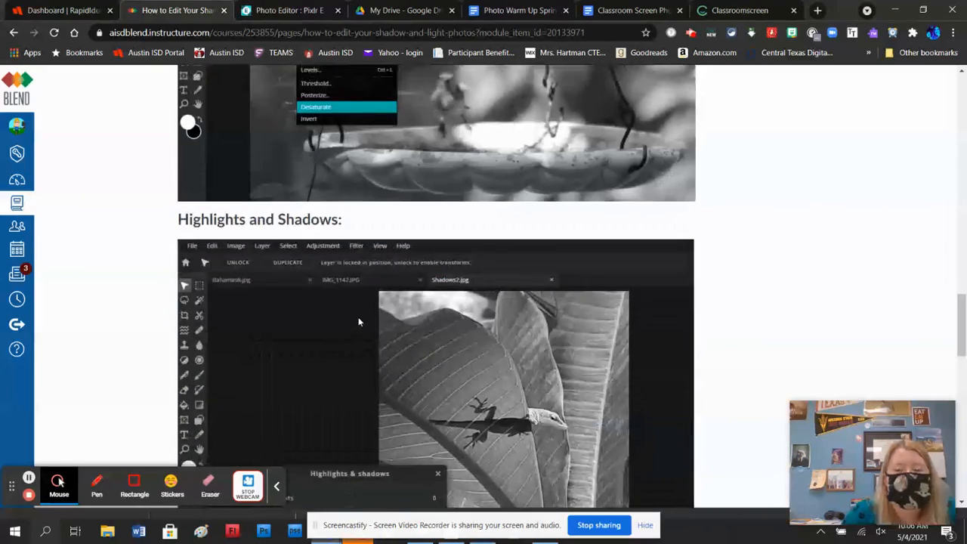